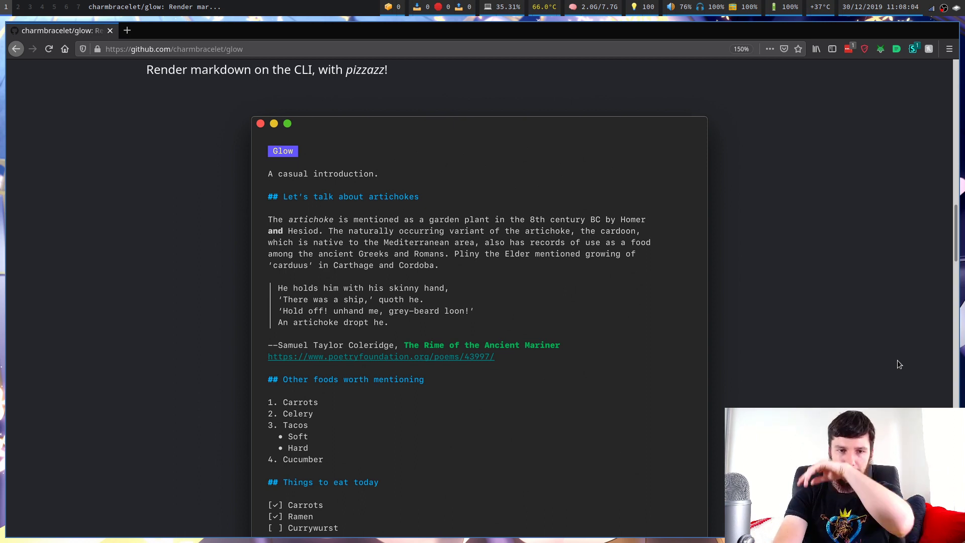
# Look over the introduction and sample rendering in the Glow README on GitHub.
pyautogui.scroll(2, 898, 360)
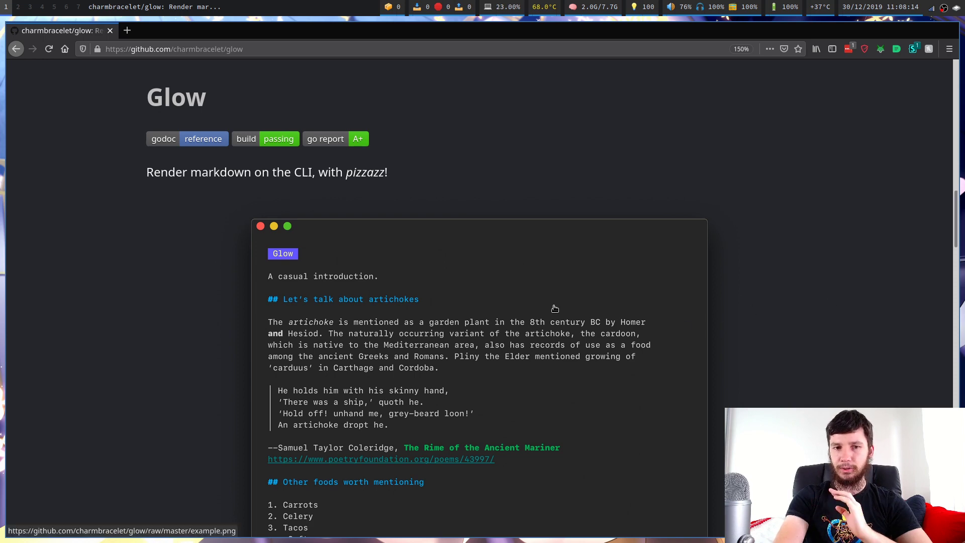
pyautogui.scroll(-5, 551, 265)
pyautogui.scroll(3, 548, 237)
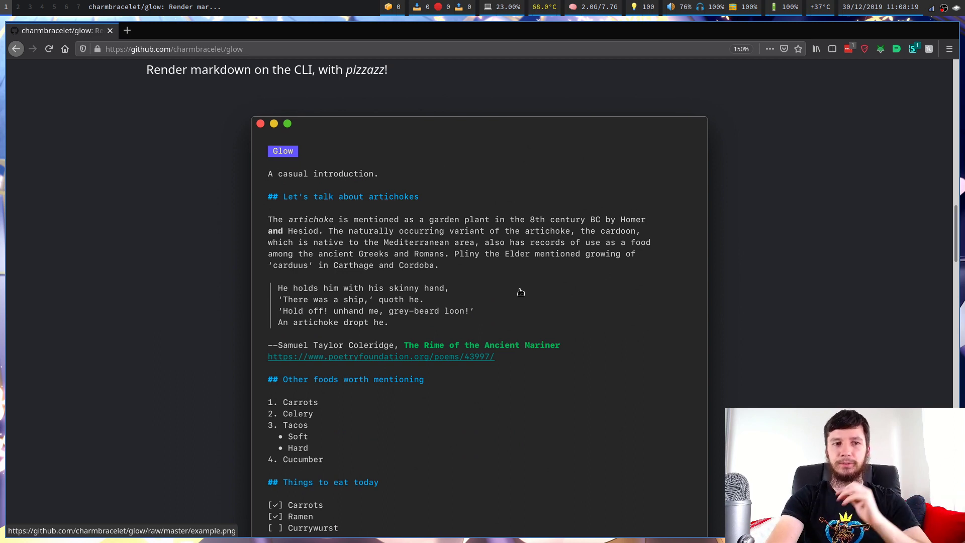
# Open a terminal on the second workspace and enlarge its text by three increments.
pyautogui.press('super+2')
pyautogui.press('super+Return')
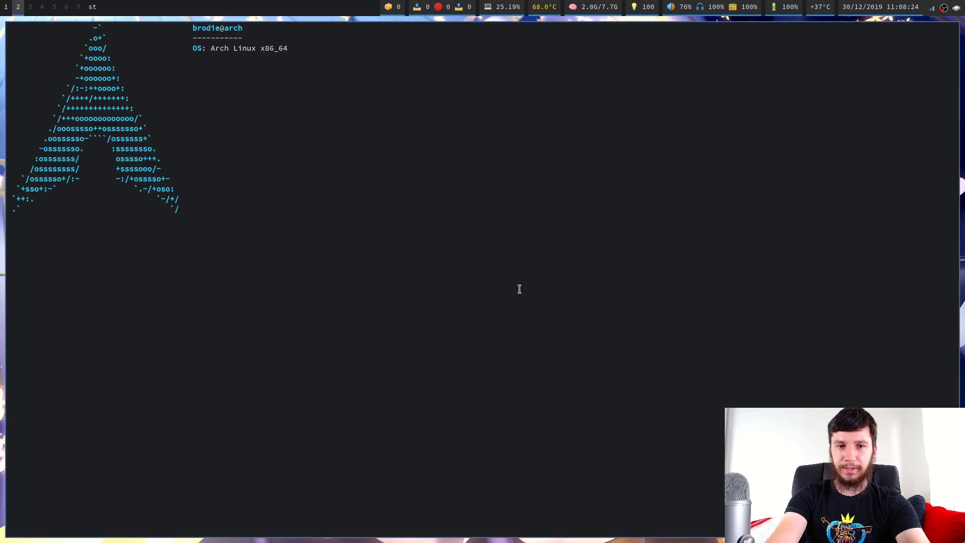
pyautogui.hotkey('ctrl', 'shift', 'pageup')
pyautogui.hotkey('ctrl', 'shift', 'pageup')
pyautogui.hotkey('ctrl', 'shift', 'pageup')
# Render the local file with the command glow README.md and read through the output from its beginning.
pyautogui.write('g')
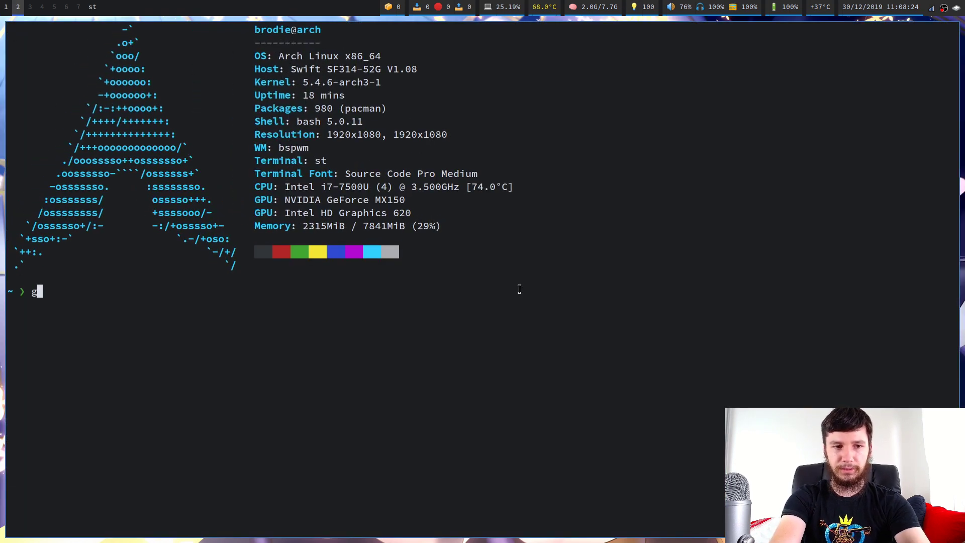
pyautogui.write('low REA')
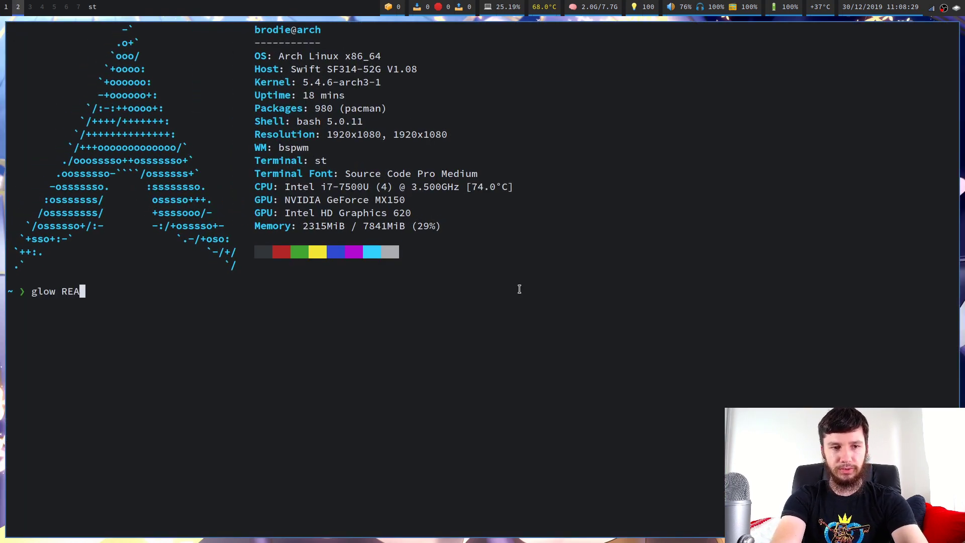
pyautogui.press('Tab')
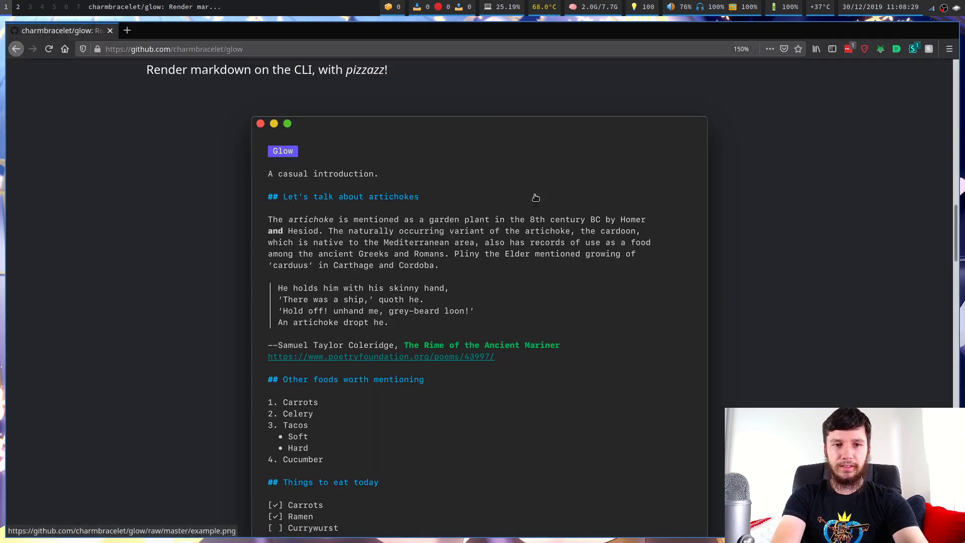
pyautogui.scroll(10, 452, 482)
pyautogui.scroll(-10, 490, 345)
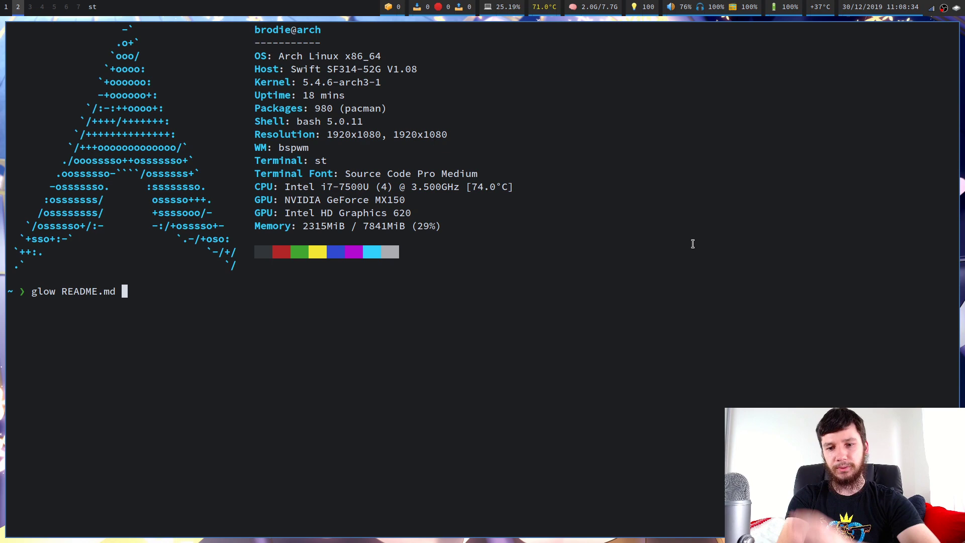
pyautogui.press('Return')
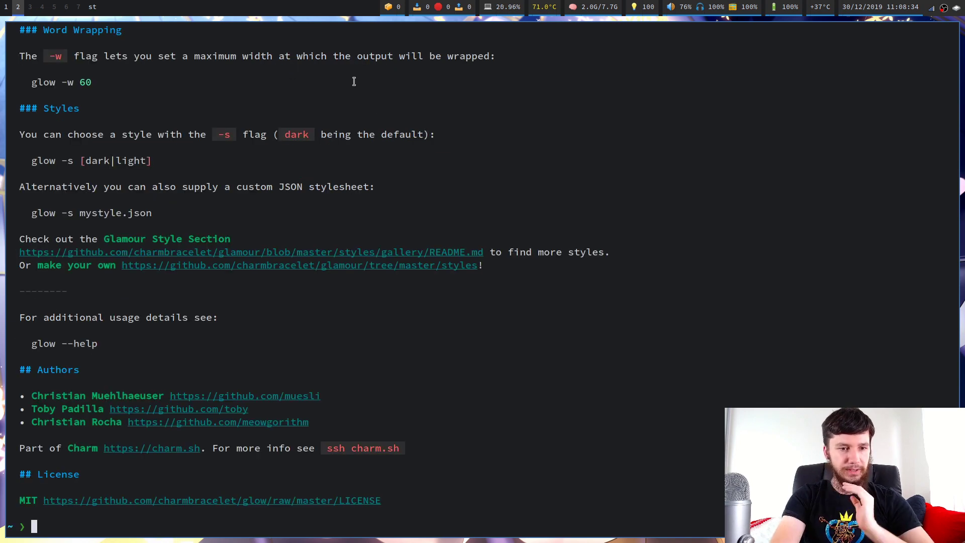
pyautogui.scroll(2, 357, 114)
pyautogui.scroll(18, 357, 114)
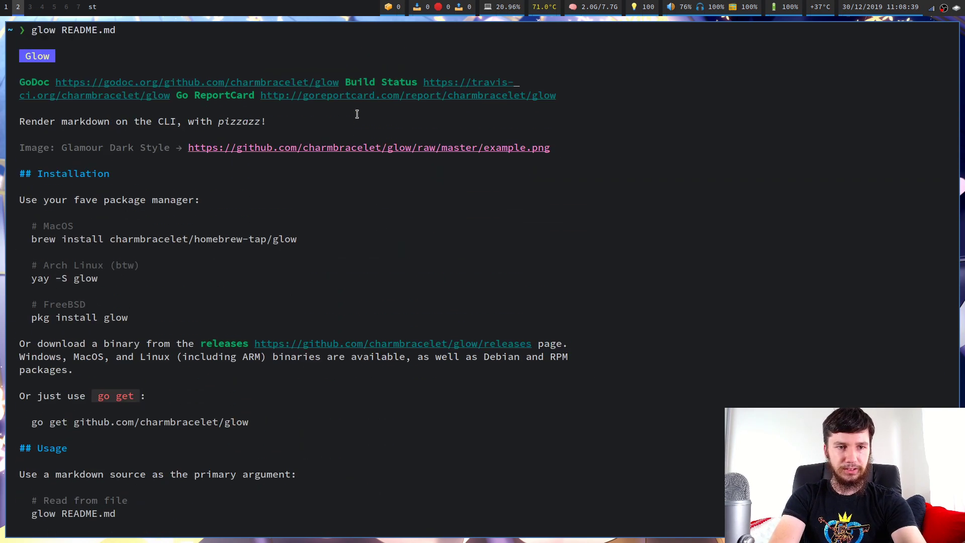
pyautogui.scroll(-1, 214, 239)
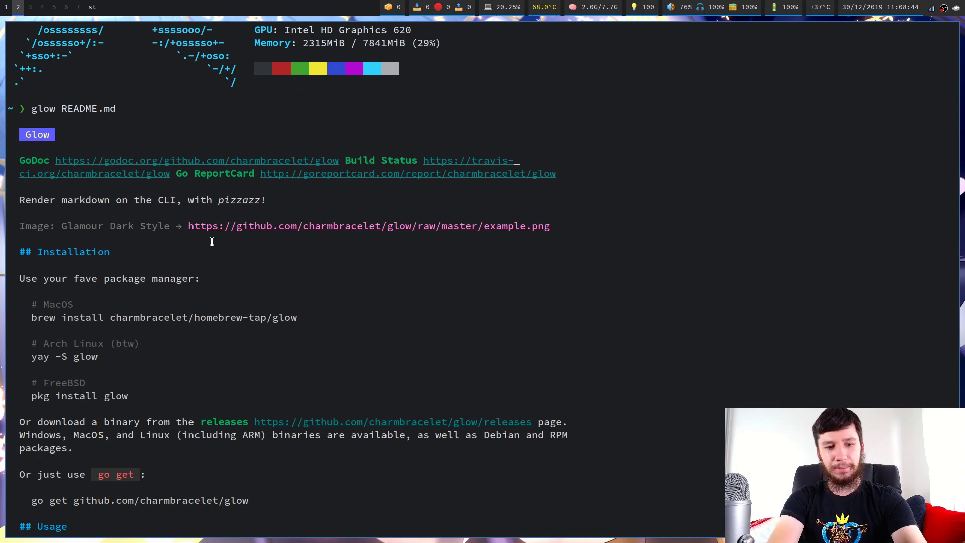
pyautogui.scroll(-19, 212, 241)
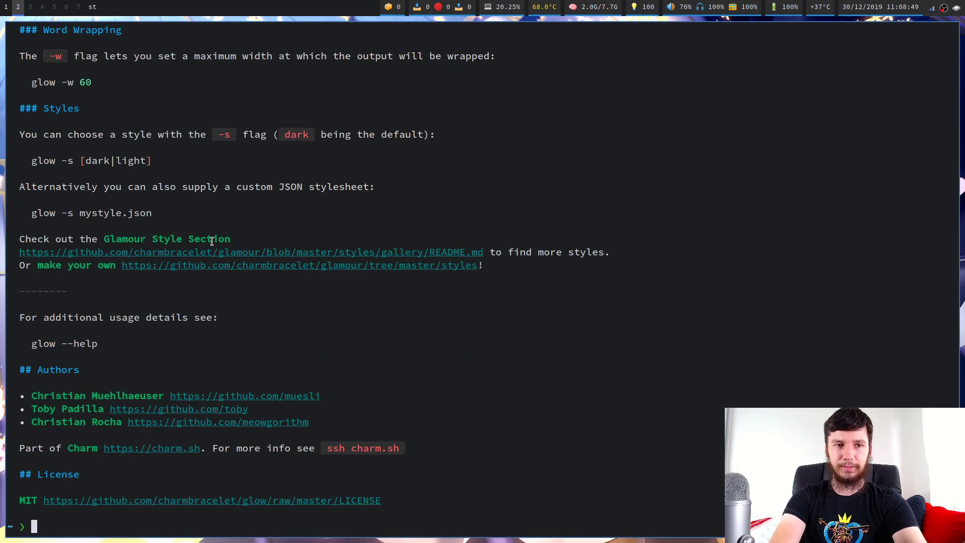
# Switch to the browser and read the Glow README's Installation section down to the Usage examples.
pyautogui.press('super+j')
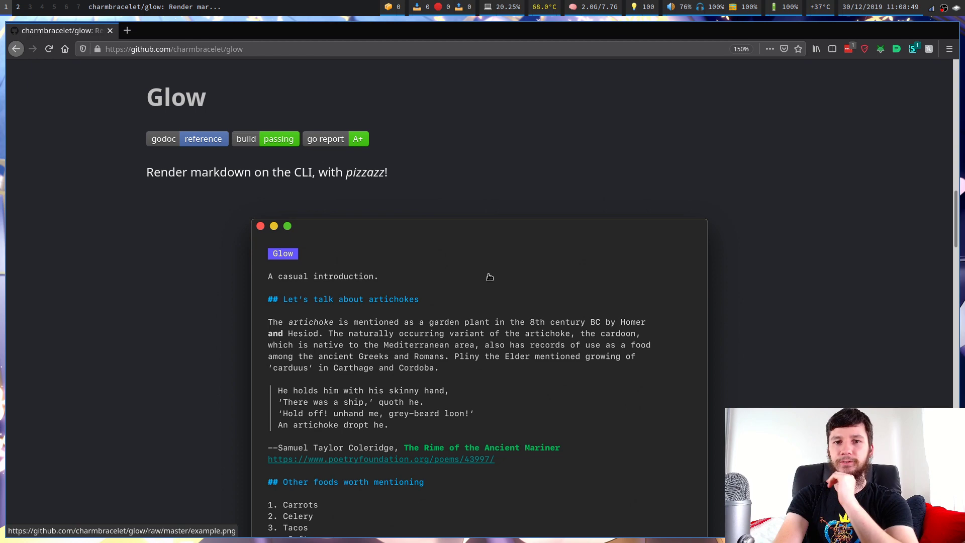
pyautogui.scroll(-15, 681, 212)
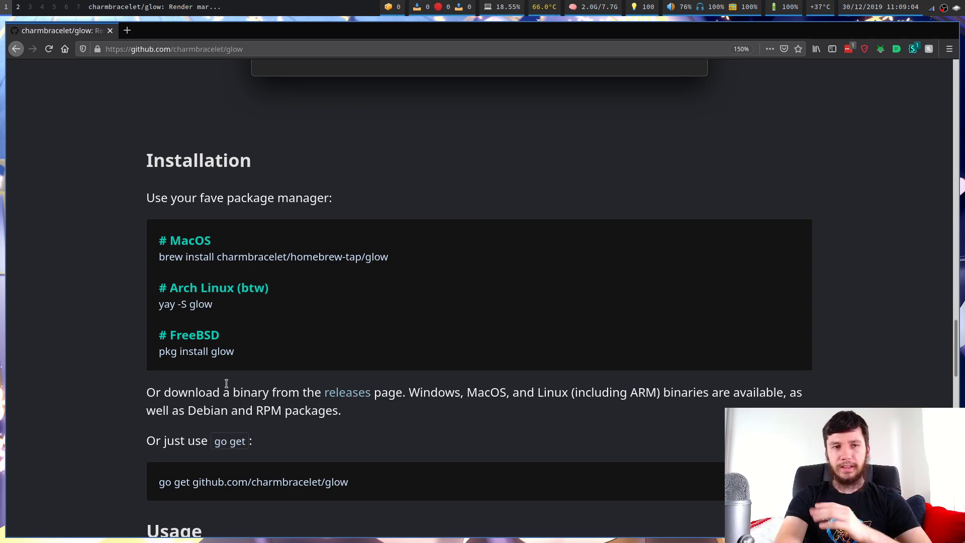
pyautogui.scroll(-3, 271, 412)
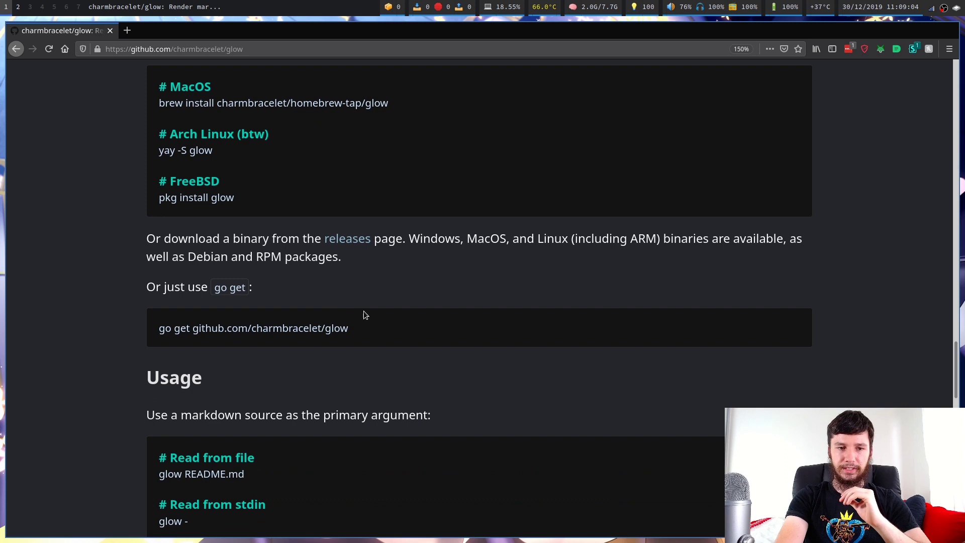
pyautogui.moveTo(371, 330); pyautogui.dragTo(149, 334)
pyautogui.click(288, 321)
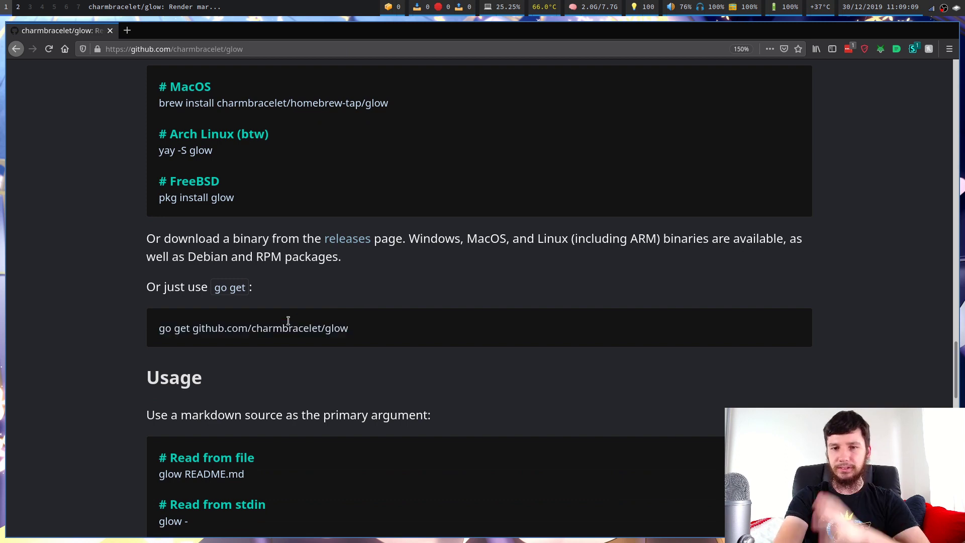
pyautogui.scroll(-4, 288, 321)
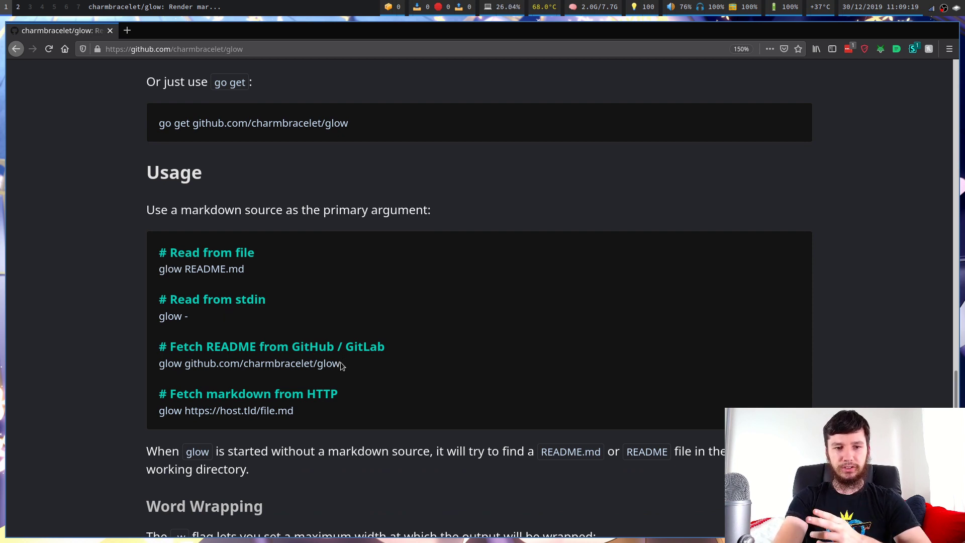
# Copy glow github.com/charmbracelet/glow from the Usage examples, run it in the terminal and review the rendered README.
pyautogui.moveTo(341, 362); pyautogui.dragTo(158, 363)
pyautogui.press('super+c')
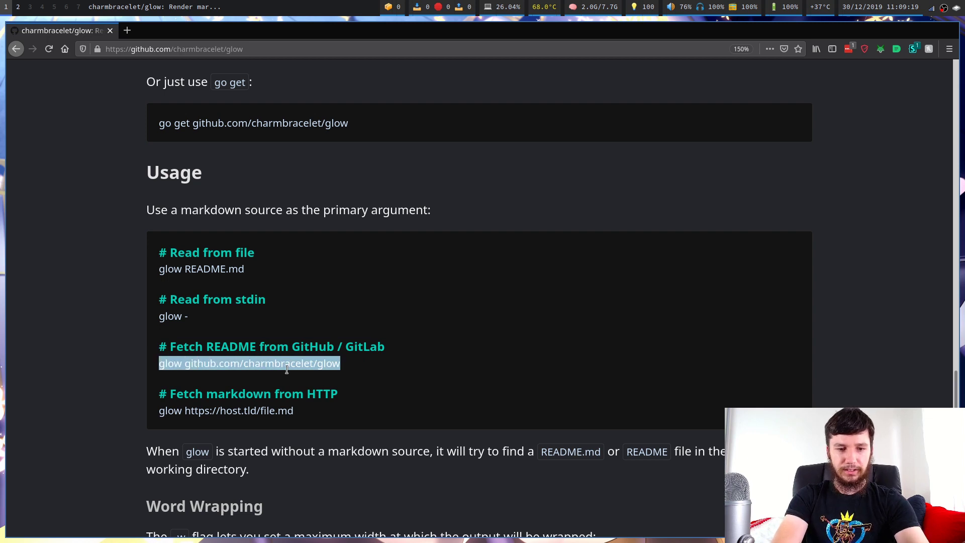
pyautogui.press('super+j')
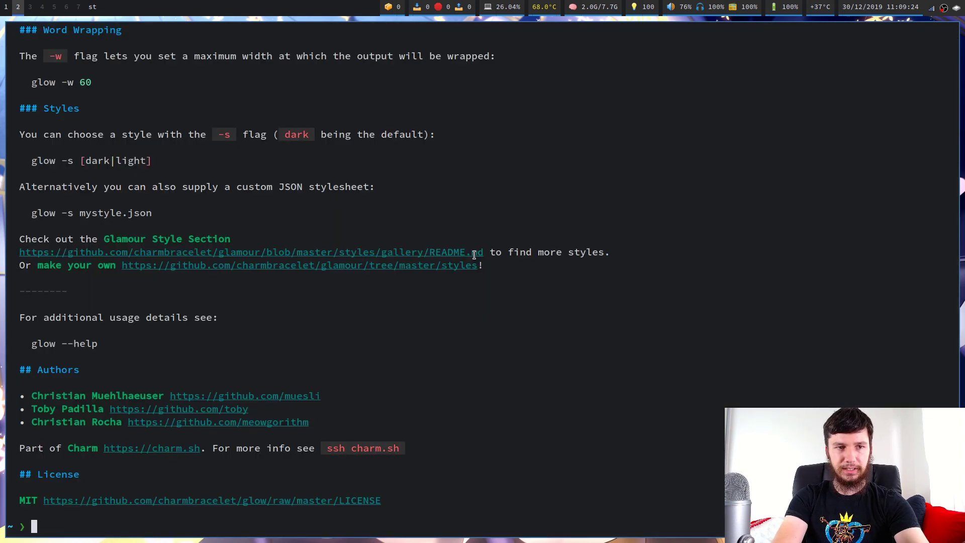
pyautogui.middleClick(562, 275)
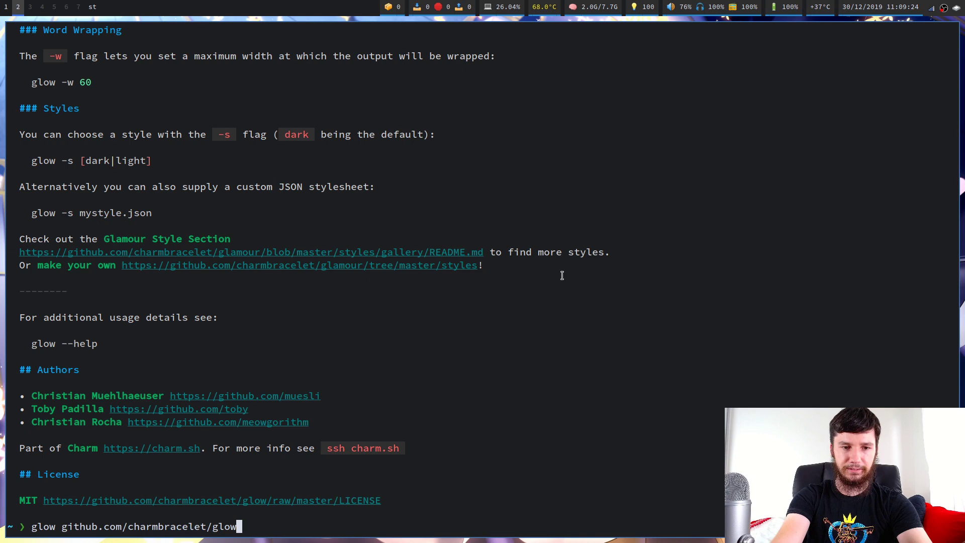
pyautogui.press('Return')
pyautogui.scroll(10, 459, 273)
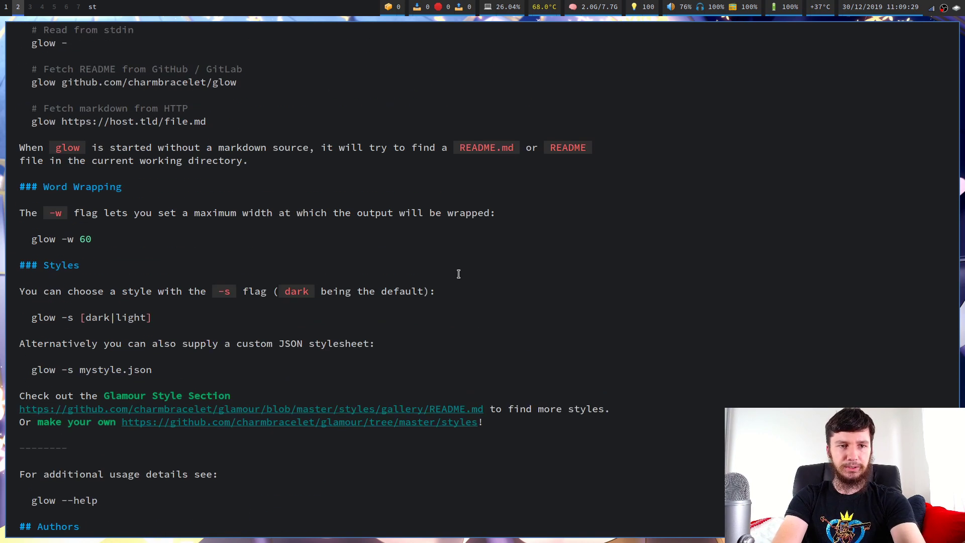
pyautogui.scroll(5, 458, 273)
pyautogui.scroll(5, 194, 208)
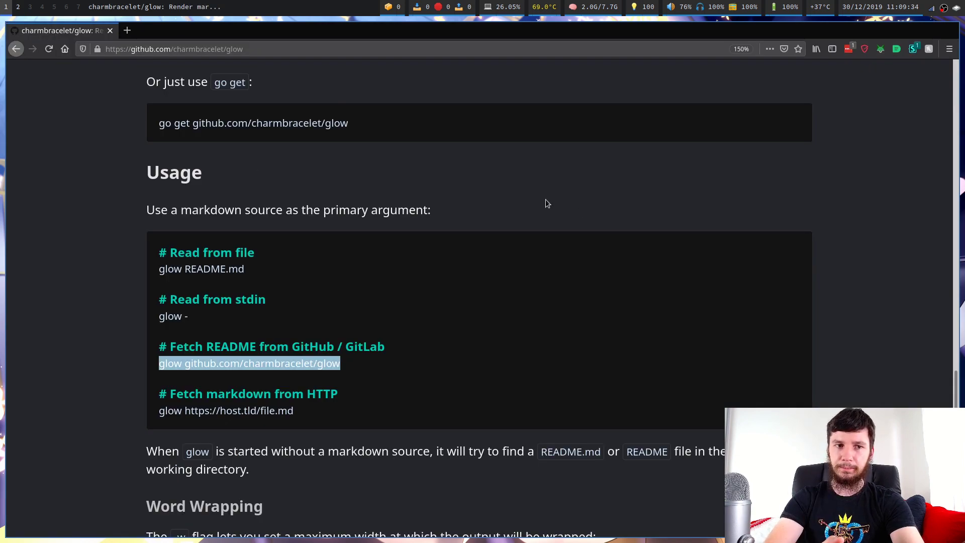
pyautogui.press('super+j')
pyautogui.scroll(-10, 543, 201)
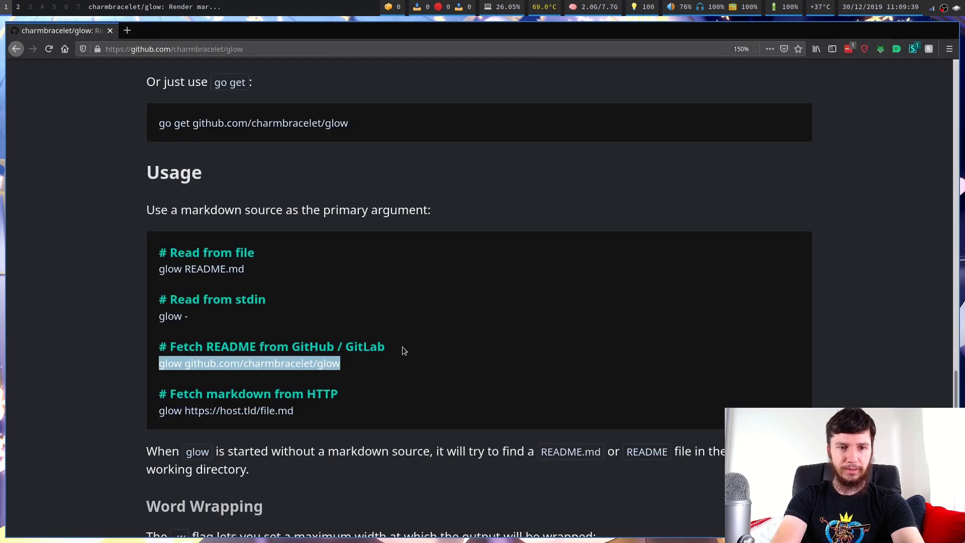
# Go over the Usage commands on the GitHub page again, down to the Word Wrapping section.
pyautogui.click(397, 352)
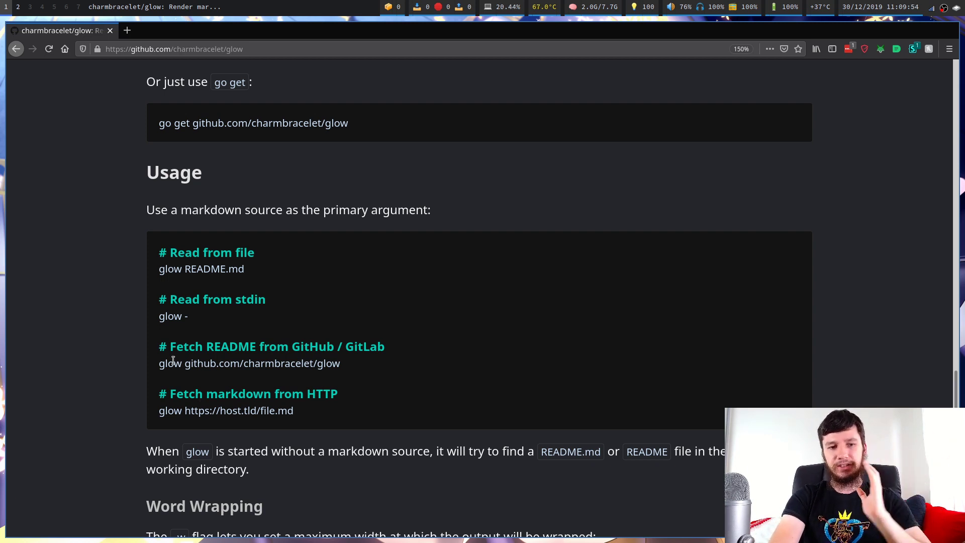
pyautogui.moveTo(160, 365); pyautogui.dragTo(197, 365)
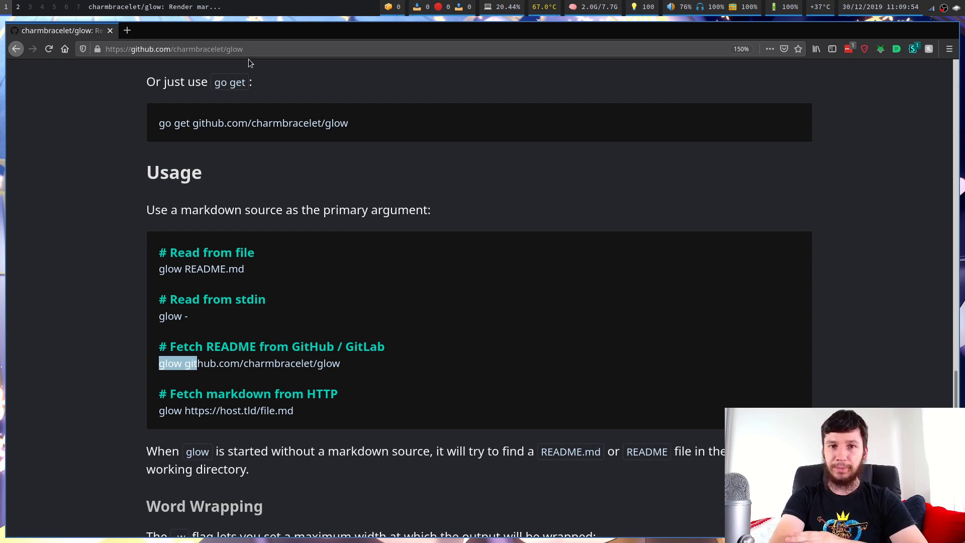
pyautogui.moveTo(246, 269); pyautogui.dragTo(144, 268)
pyautogui.click(247, 266)
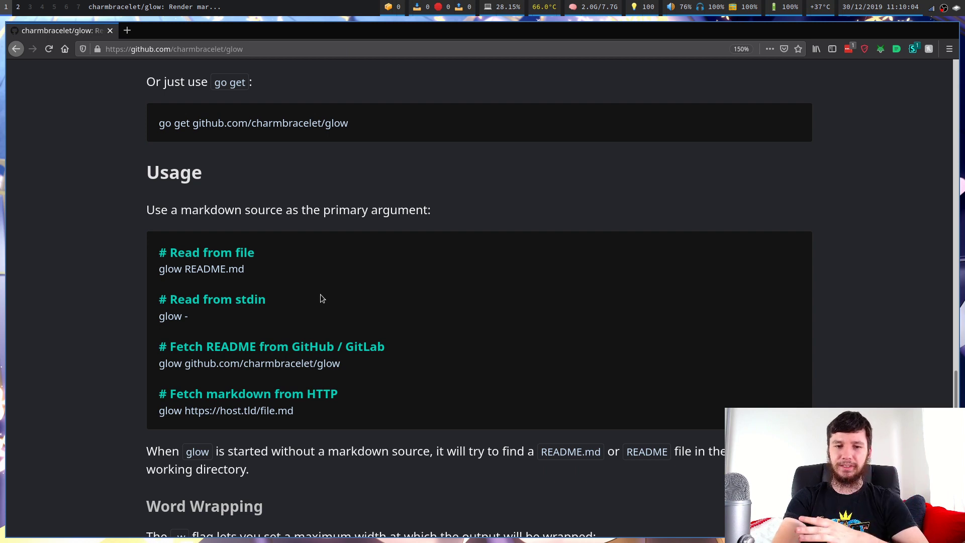
pyautogui.scroll(-5, 321, 294)
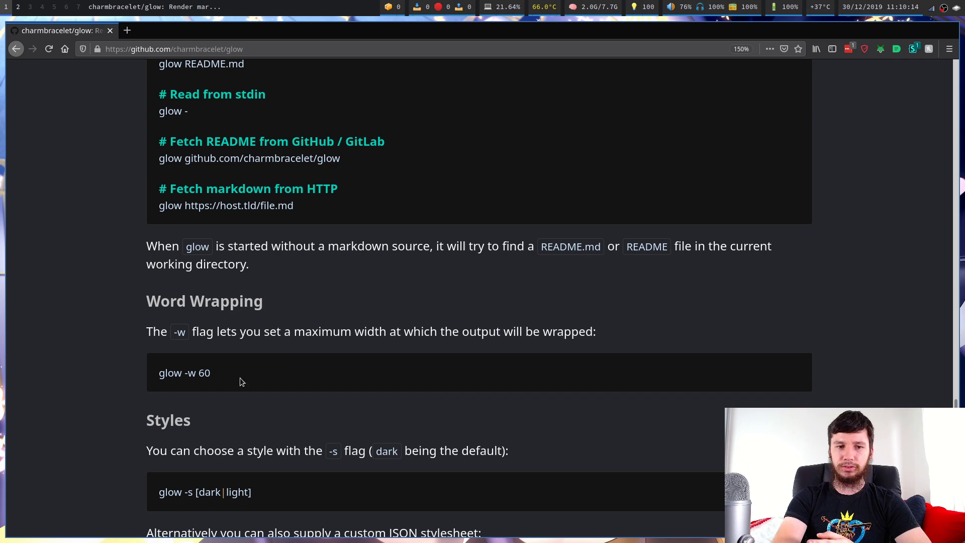
# Render the README in the terminal wrapped to a maximum width of 60 with glow -w 60.
pyautogui.moveTo(221, 377); pyautogui.dragTo(143, 372)
pyautogui.press('super+2')
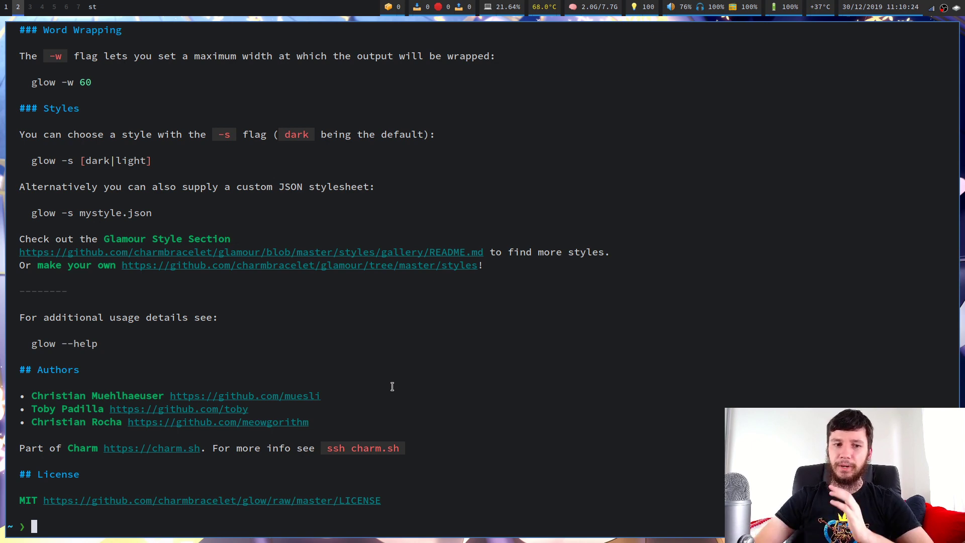
pyautogui.write('glow -w 60')
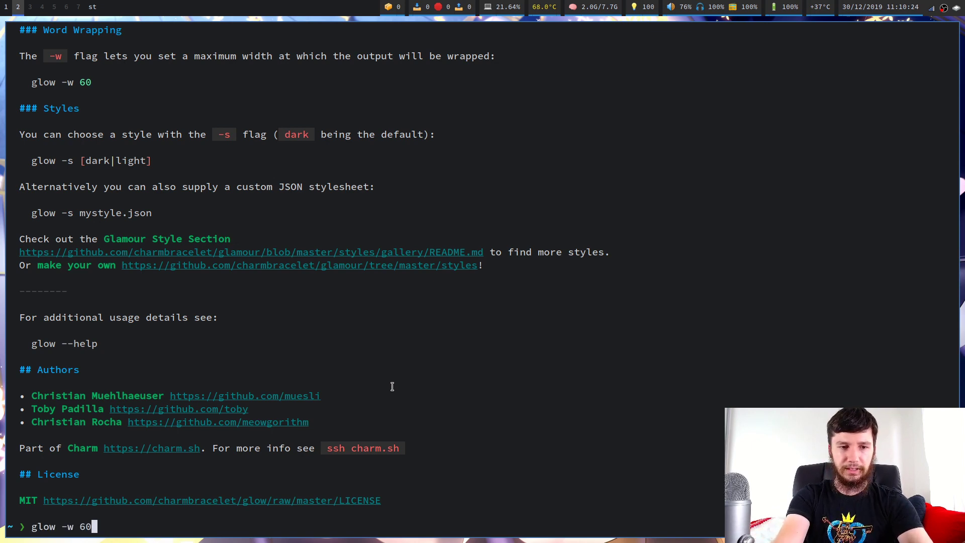
pyautogui.press('Return')
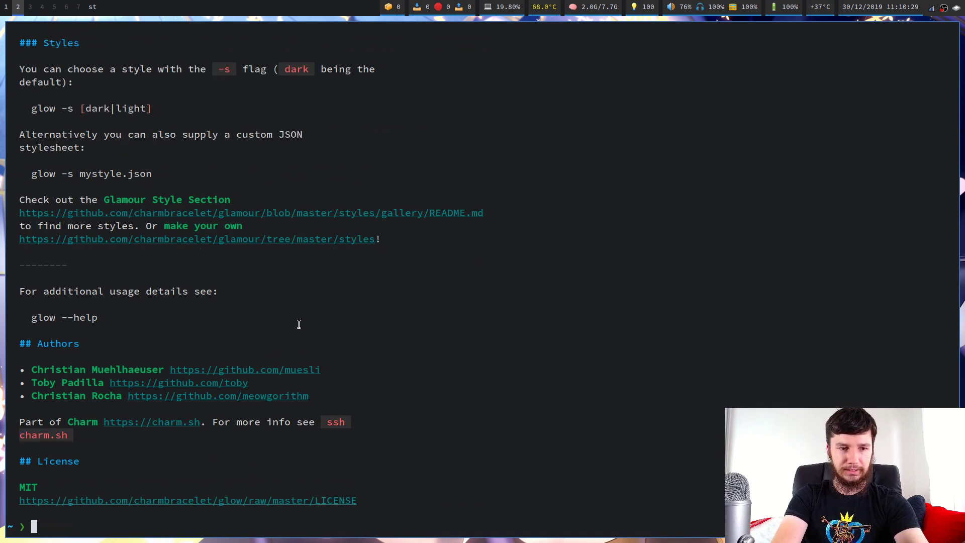
pyautogui.scroll(8, 298, 325)
pyautogui.scroll(-8, 298, 324)
# Rerun the glow command with the wrap width changed to 20 and review the narrower output.
pyautogui.press('Up')
pyautogui.press('BackSpace')
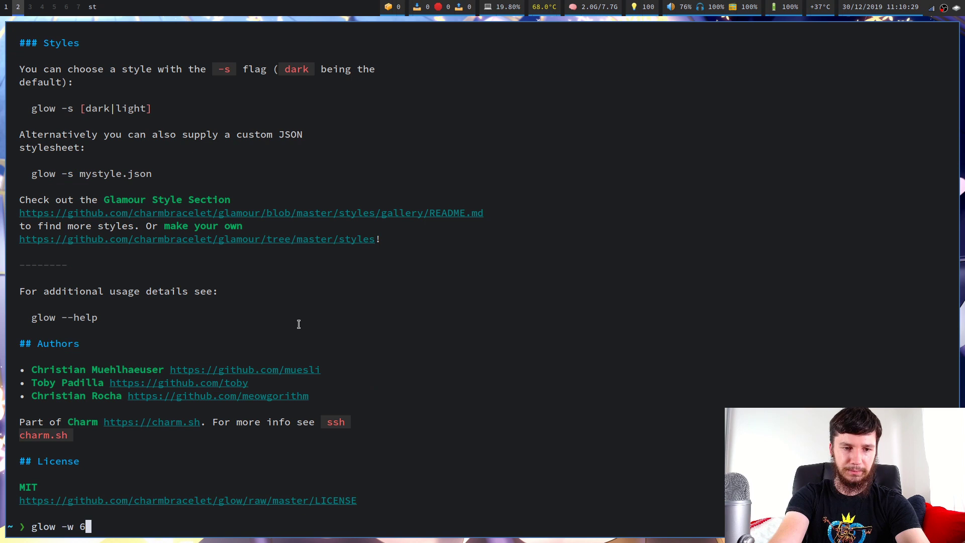
pyautogui.press('BackSpace')
pyautogui.write('20')
pyautogui.press('Return')
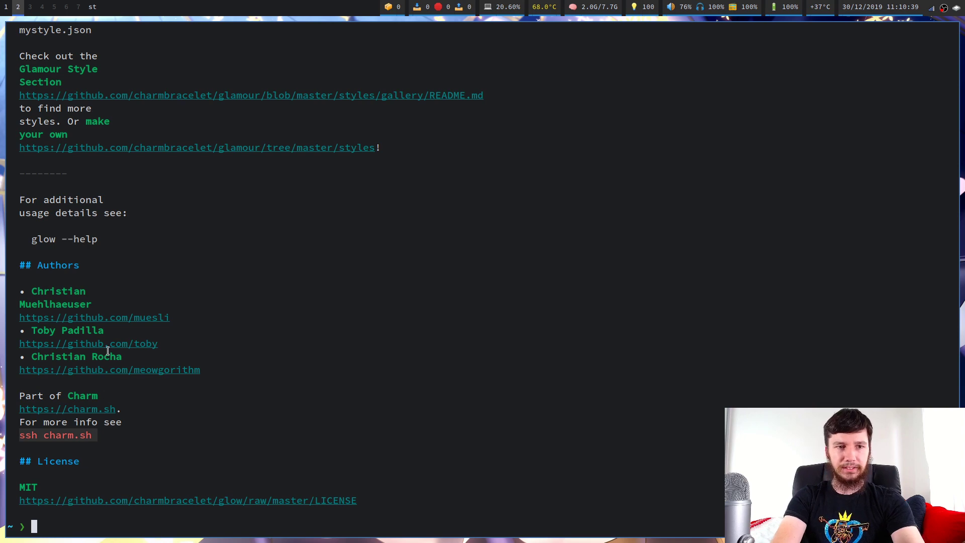
pyautogui.scroll(15, 135, 180)
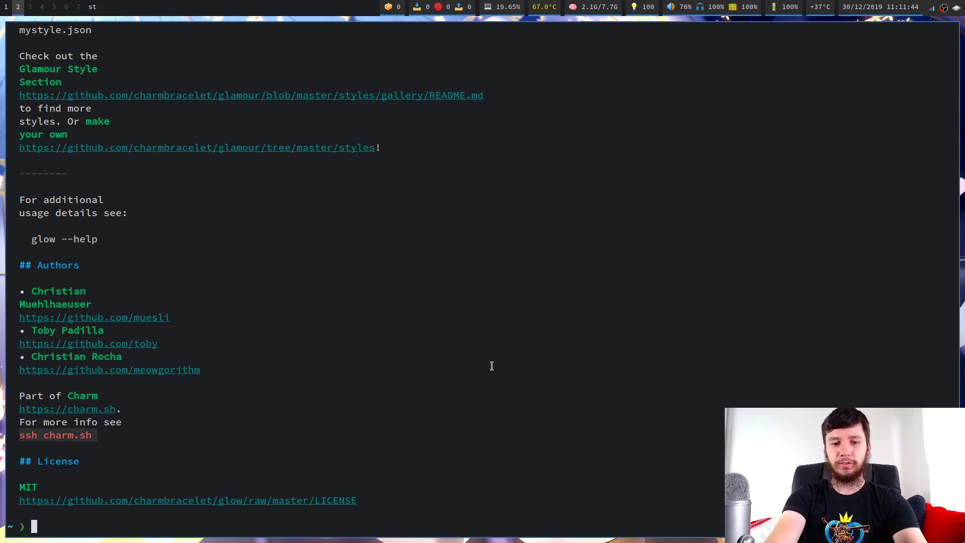
# Pipe the rendered README into a pager with glow README.md | less, read it through to the License section and quit the pager.
pyautogui.write('glow ')
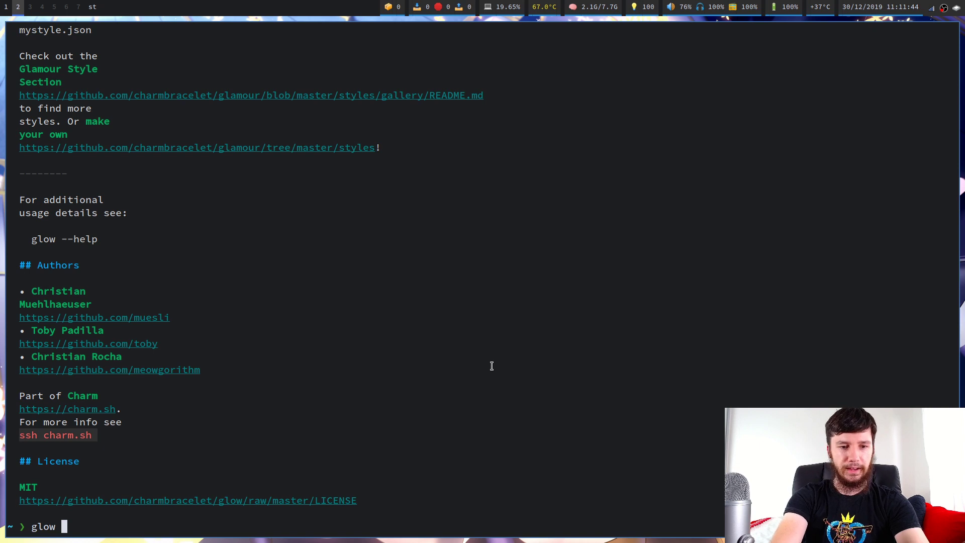
pyautogui.write('README')
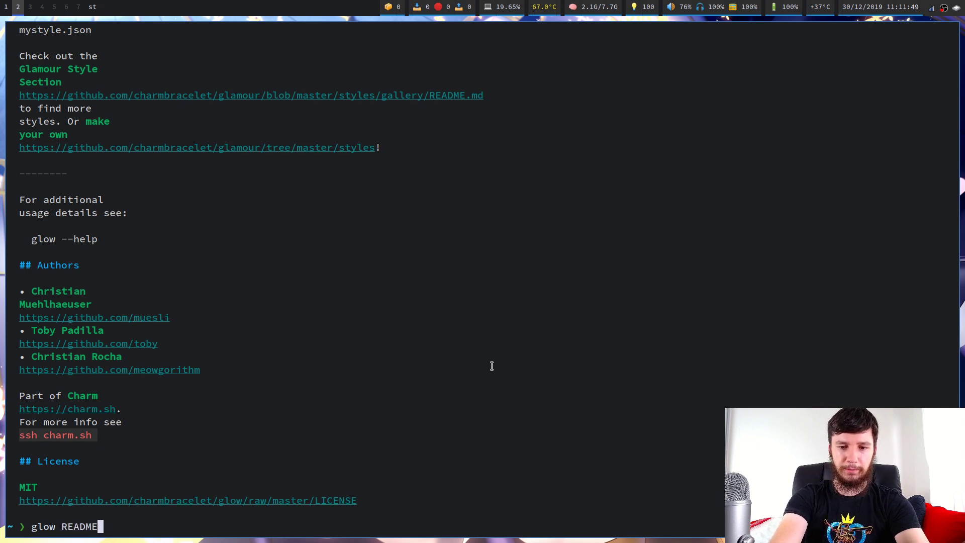
pyautogui.write('.md ')
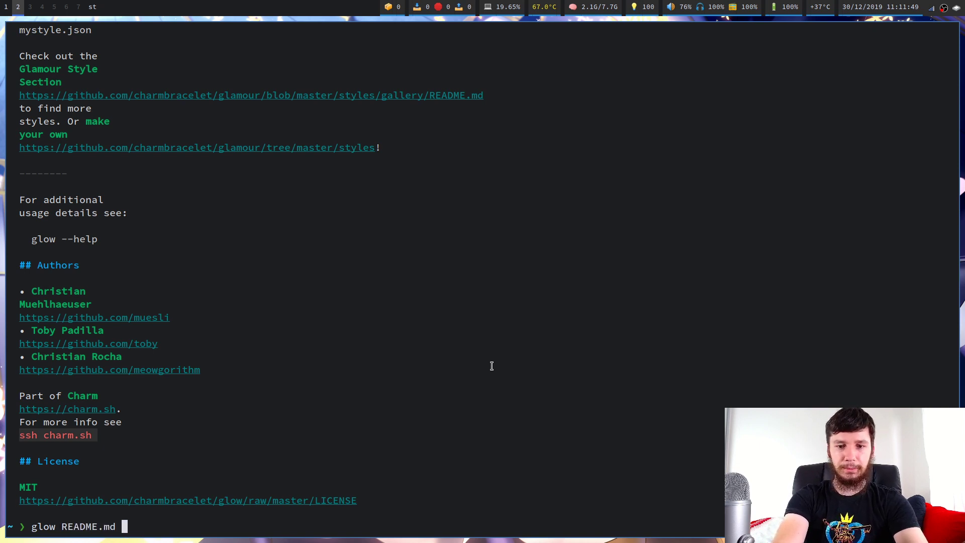
pyautogui.write('| less')
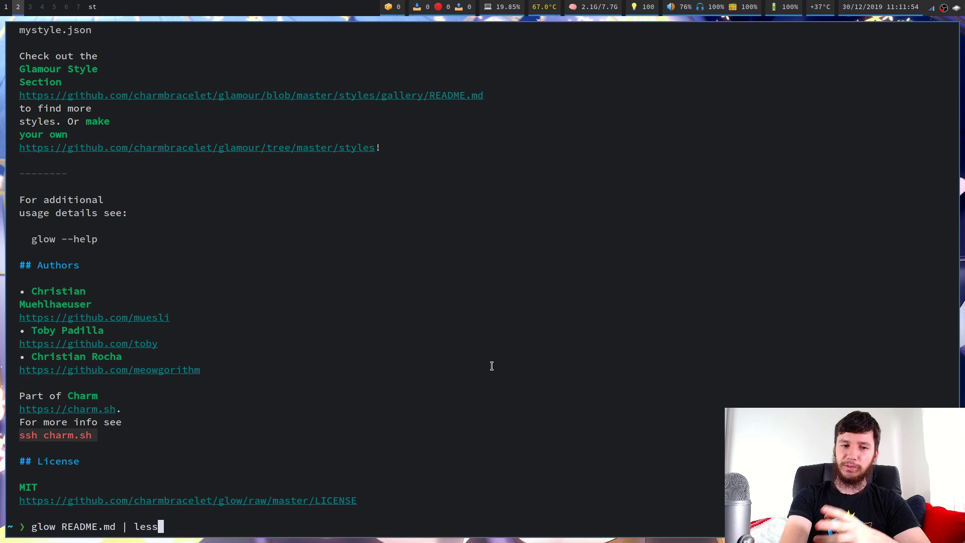
pyautogui.press('Return')
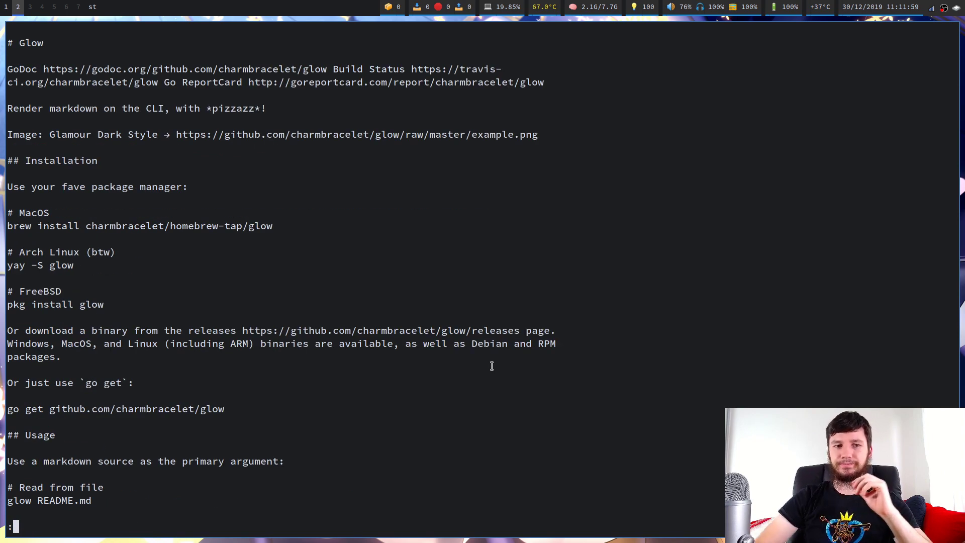
pyautogui.hotkey('alt', 'shift', 'k')
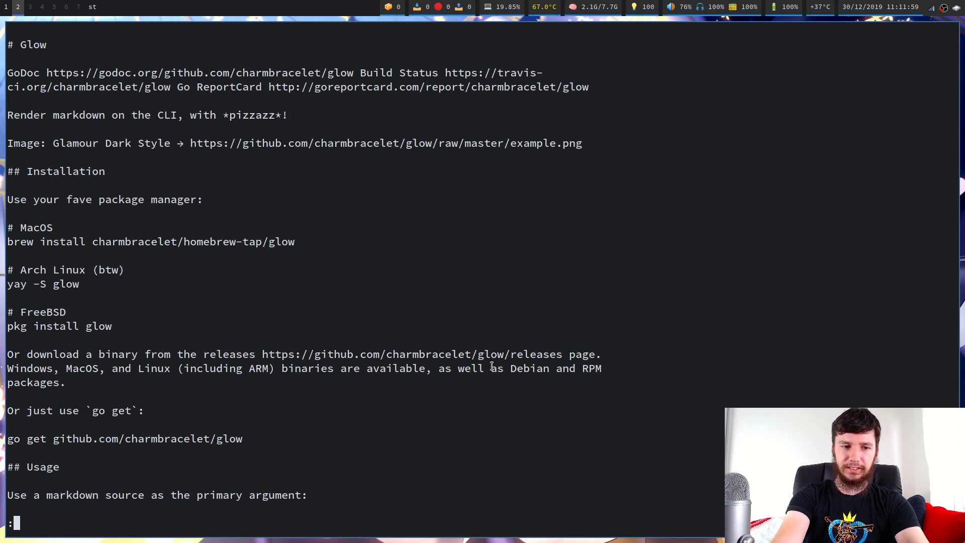
pyautogui.scroll(-5, 492, 366)
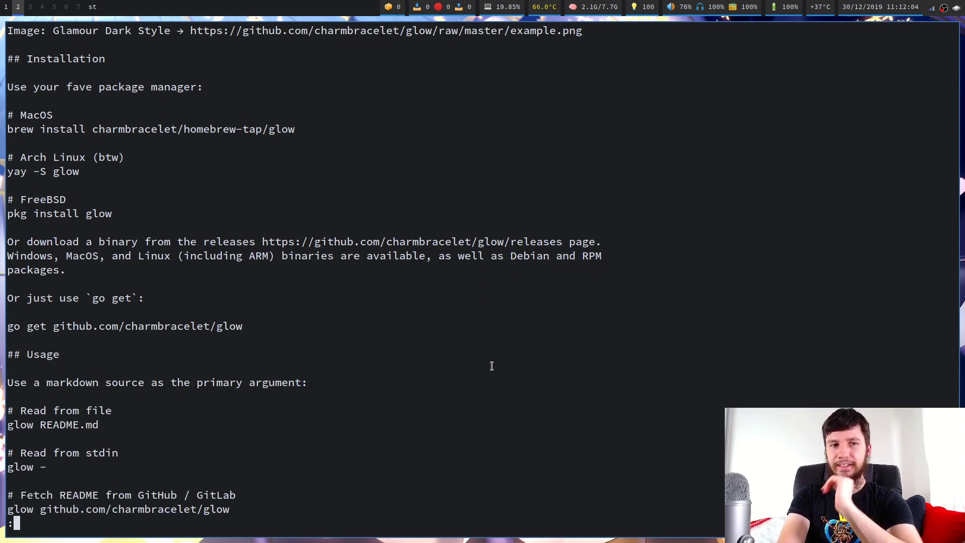
pyautogui.scroll(-12, 492, 366)
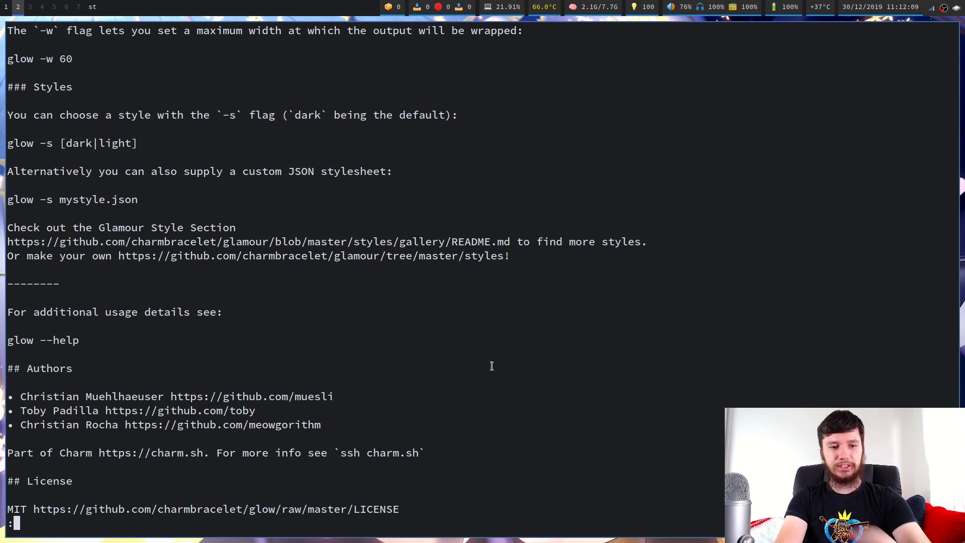
pyautogui.press('q')
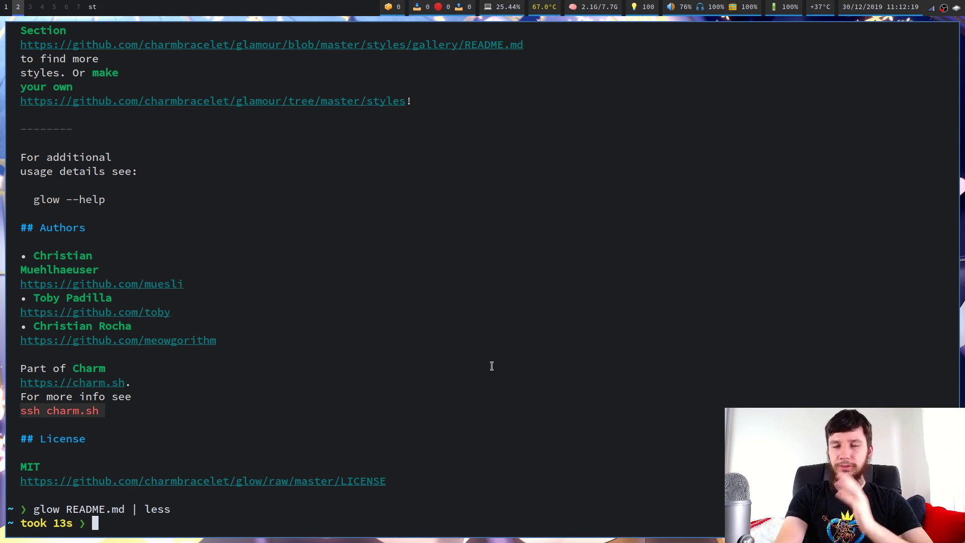
pyautogui.press('Up')
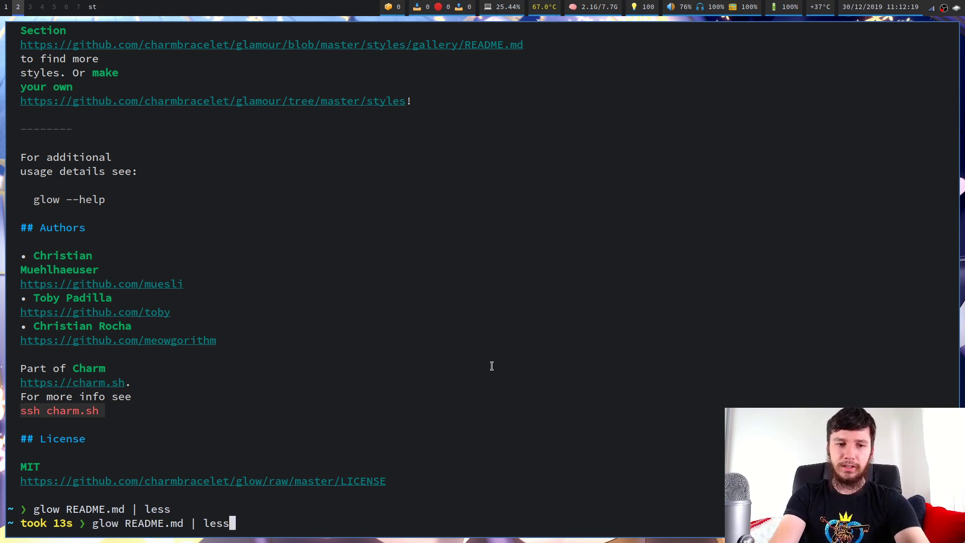
pyautogui.press('Left')
pyautogui.hotkey('ctrl', 'Left')
pyautogui.hotkey('ctrl', 'Left')
pyautogui.hotkey('ctrl', 'Left')
pyautogui.press('Escape')
pyautogui.press('h')
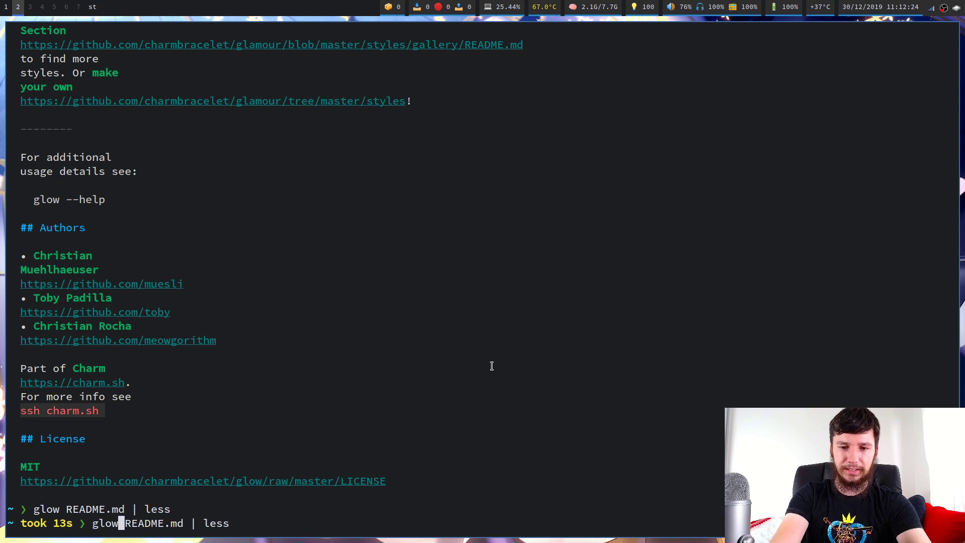
pyautogui.press('~')
pyautogui.press('~')
pyautogui.press('~')
pyautogui.press('~')
pyautogui.press('~')
pyautogui.press('~')
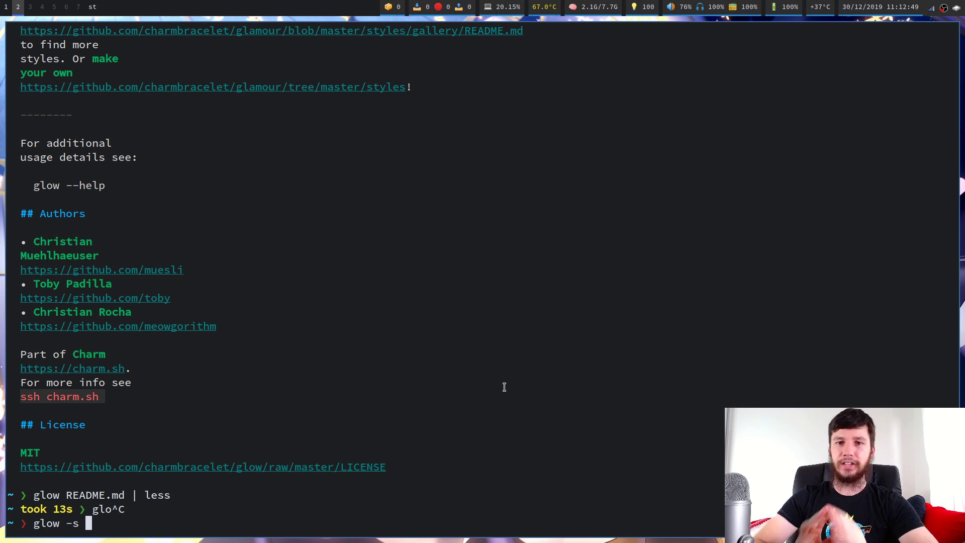
# View the README in a pager with the dark style forced, using glow -s dark README.md | less -r.
pyautogui.write('da')
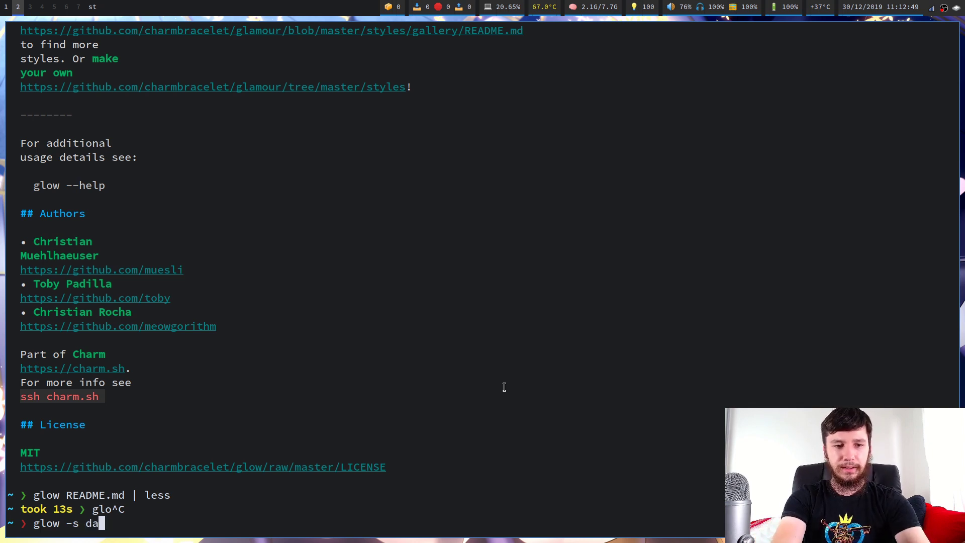
pyautogui.write('rk RE')
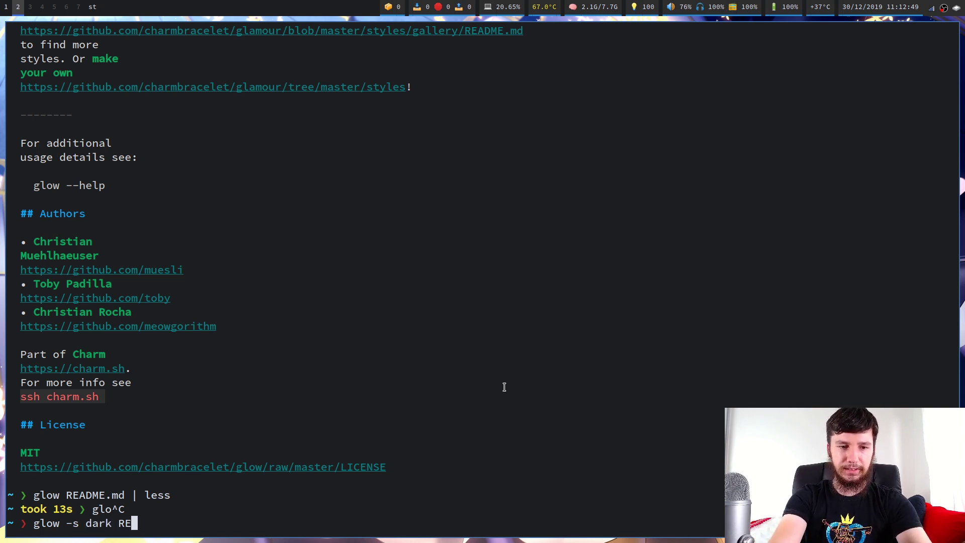
pyautogui.write('ADME.md | less')
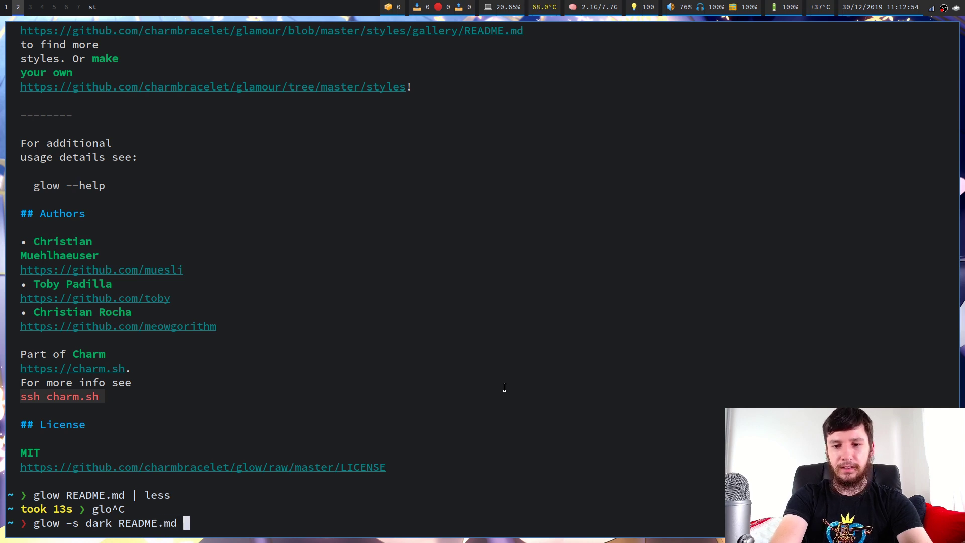
pyautogui.write(' -r')
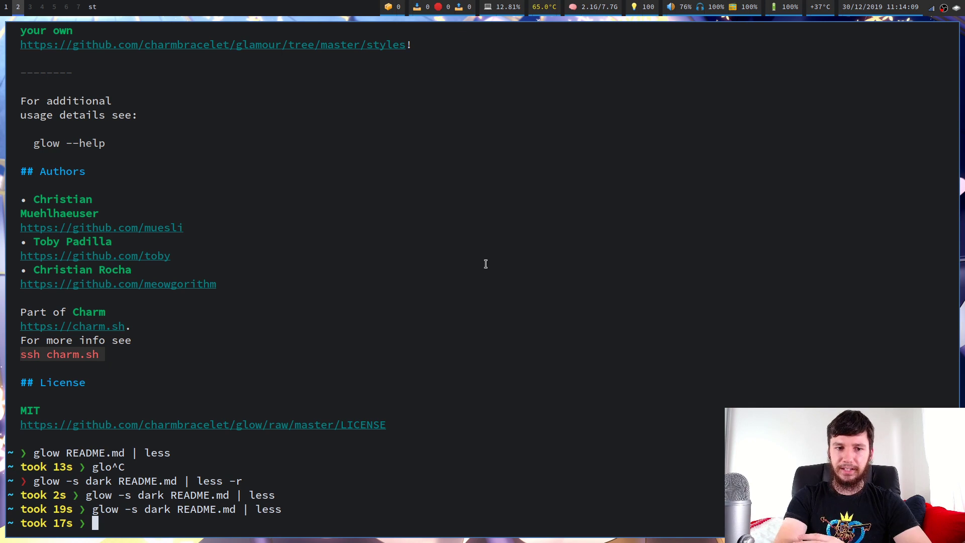
# Rerun glow -s dark README.md | less without the -r option, inspect the output and quit the pager.
pyautogui.press('Up')
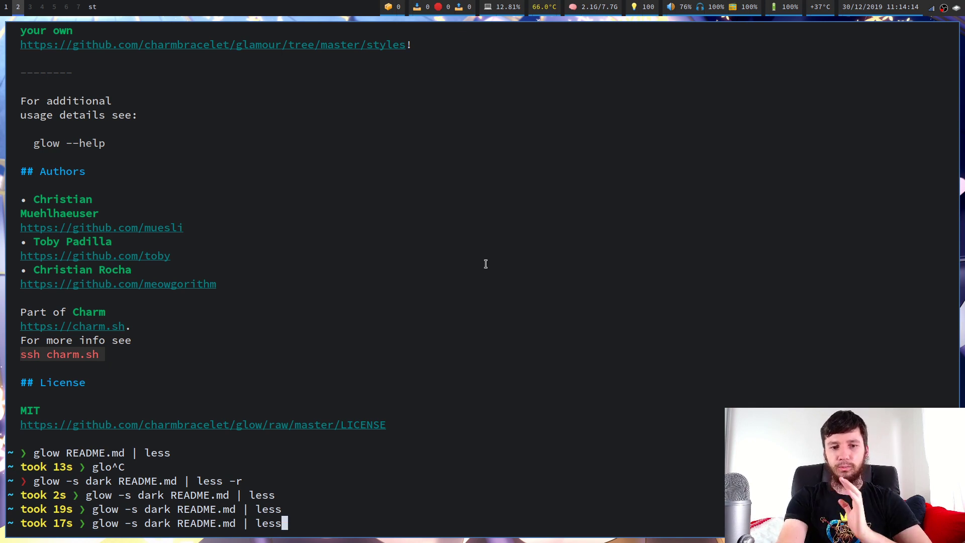
pyautogui.press('Return')
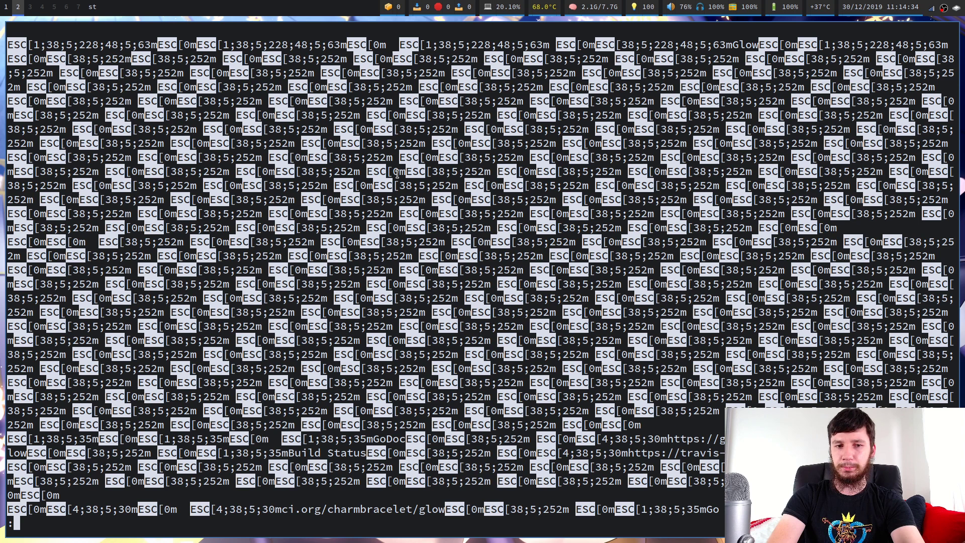
pyautogui.press('q')
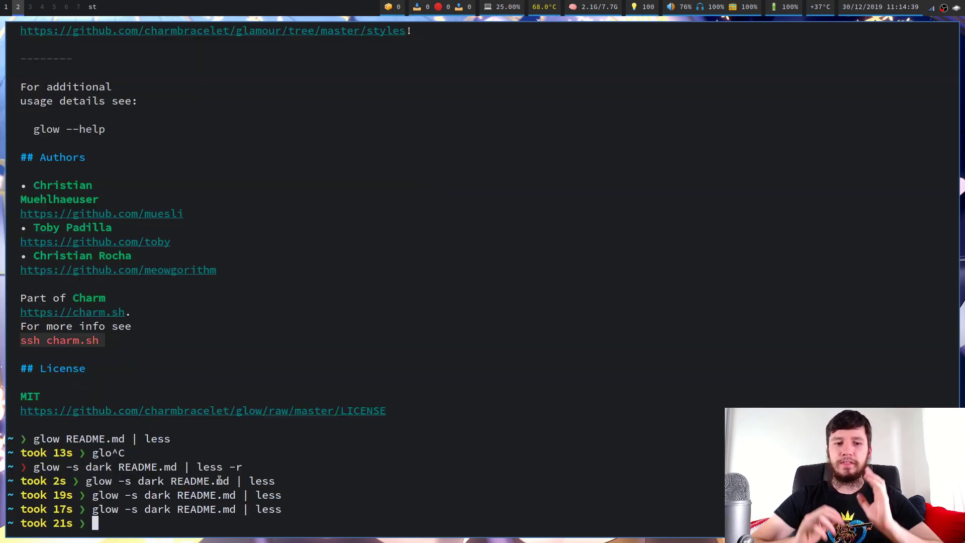
# Open the lf file manager and go into the shellconfig folder inside .config.
pyautogui.write('lf')
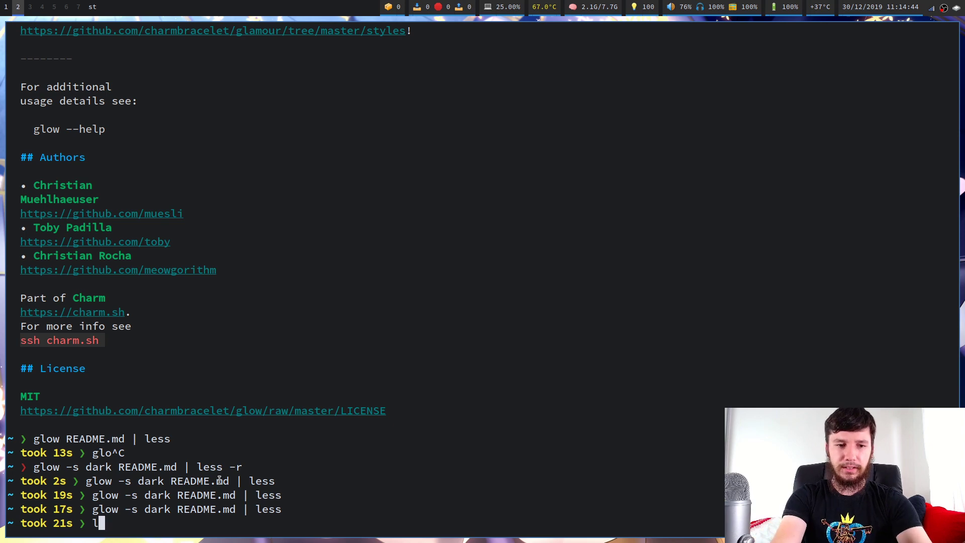
pyautogui.press('Return')
pyautogui.hotkey('ctrl', 'shift', 'pageup')
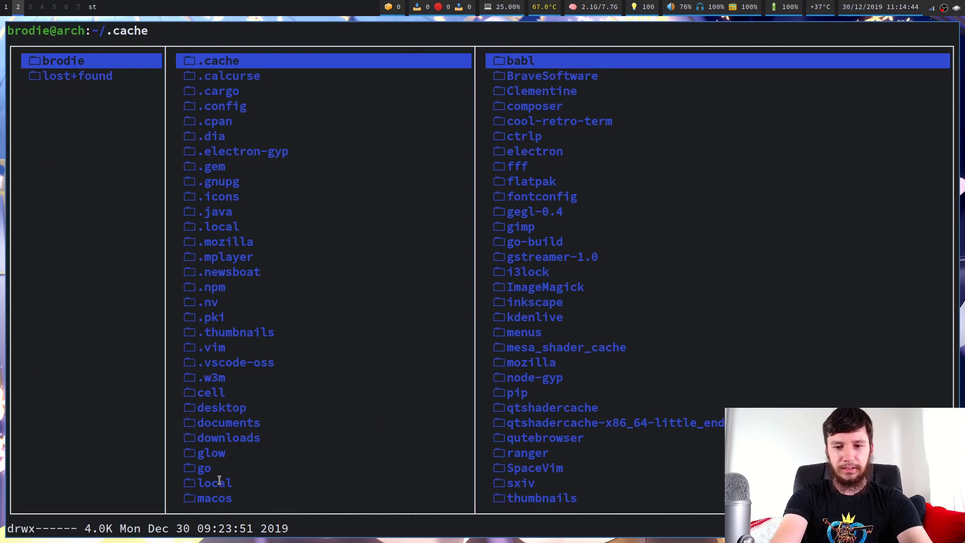
pyautogui.write('/shell')
pyautogui.press('Escape')
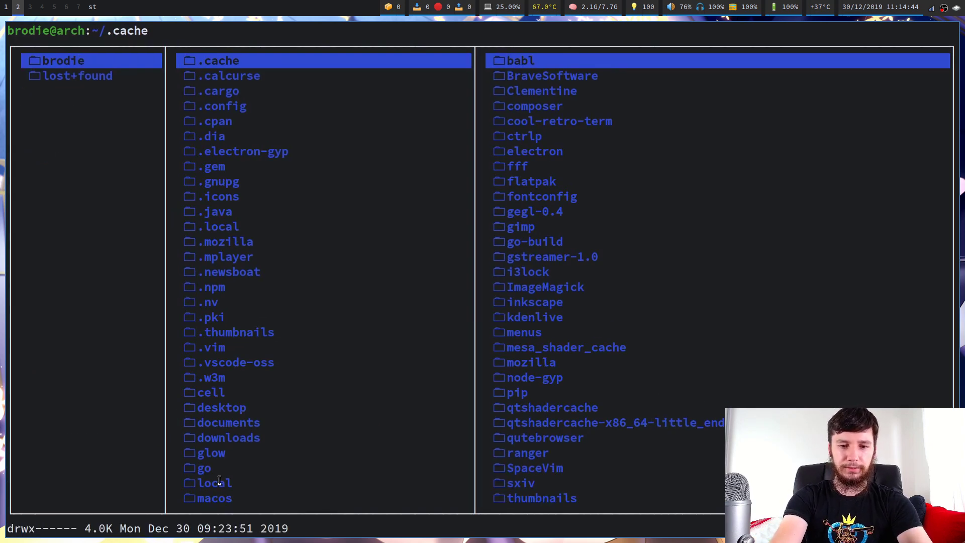
pyautogui.press('j')
pyautogui.press('j')
pyautogui.press('j')
pyautogui.write('l/shell')
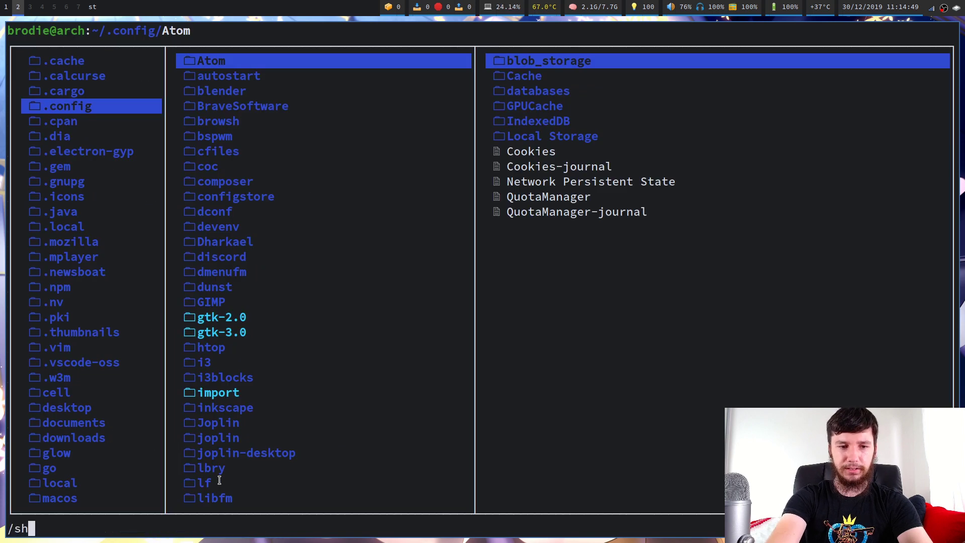
pyautogui.press('Return')
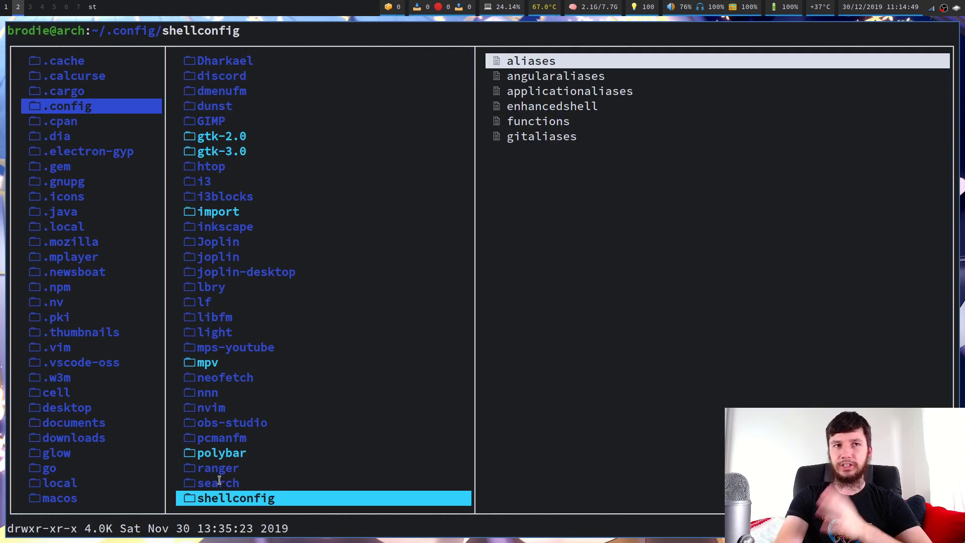
pyautogui.press('l')
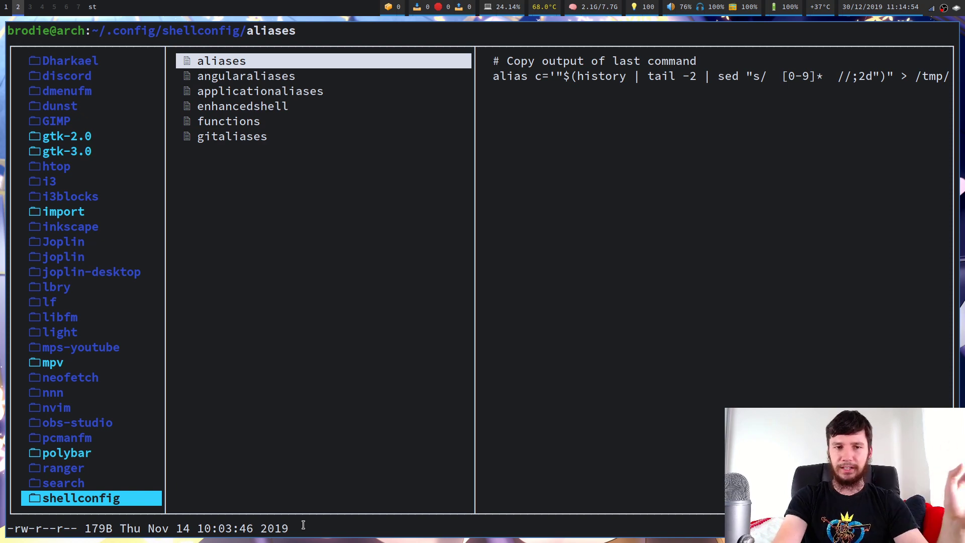
# Open the functions file from shellconfig and examine the mdless function that wraps glow and less.
pyautogui.press('j')
pyautogui.press('j')
pyautogui.press('j')
pyautogui.press('j')
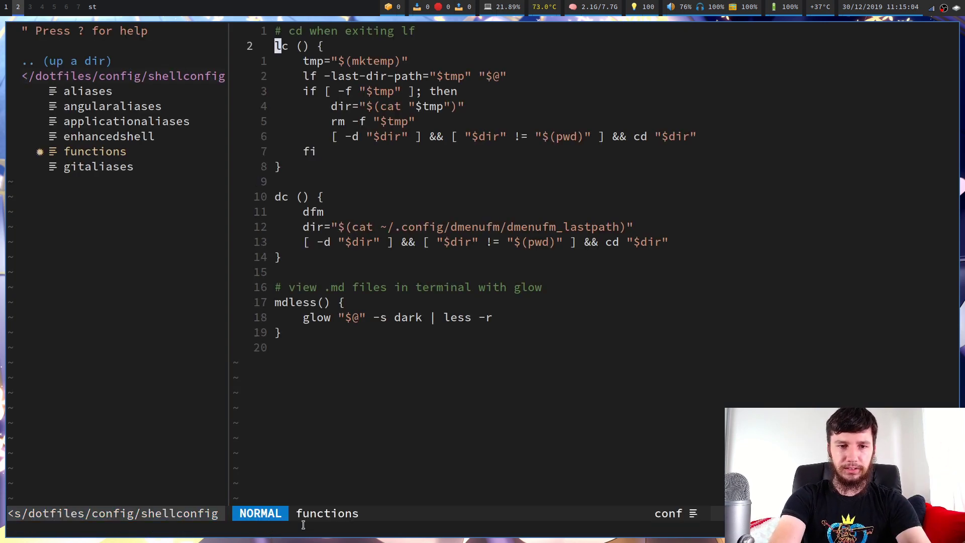
pyautogui.press('j')
pyautogui.press('j')
pyautogui.press('j')
pyautogui.press('j')
pyautogui.press('j')
pyautogui.press('j')
pyautogui.press('j')
pyautogui.press('j')
pyautogui.press('j')
pyautogui.press('j')
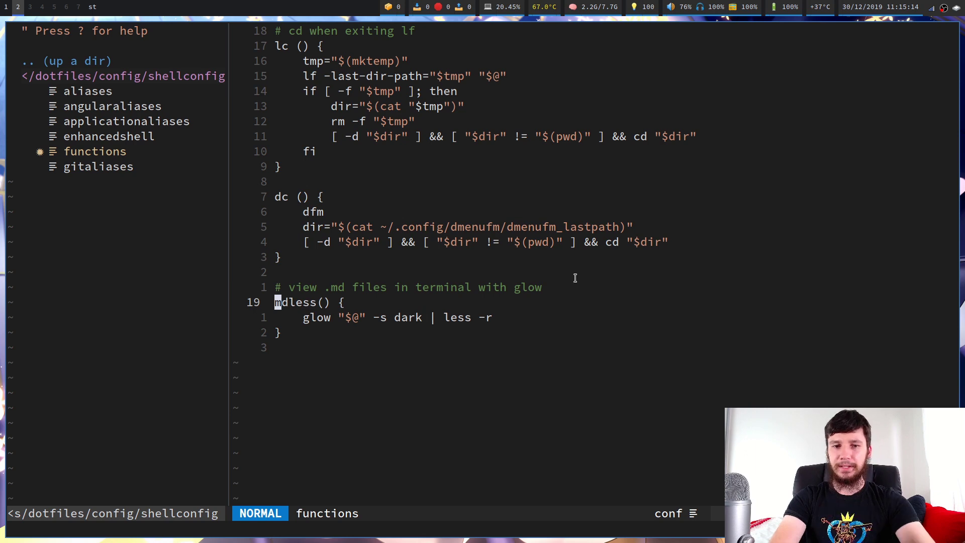
# Close the functions file and quit the lf file manager to return to the shell.
pyautogui.press('super+Return')
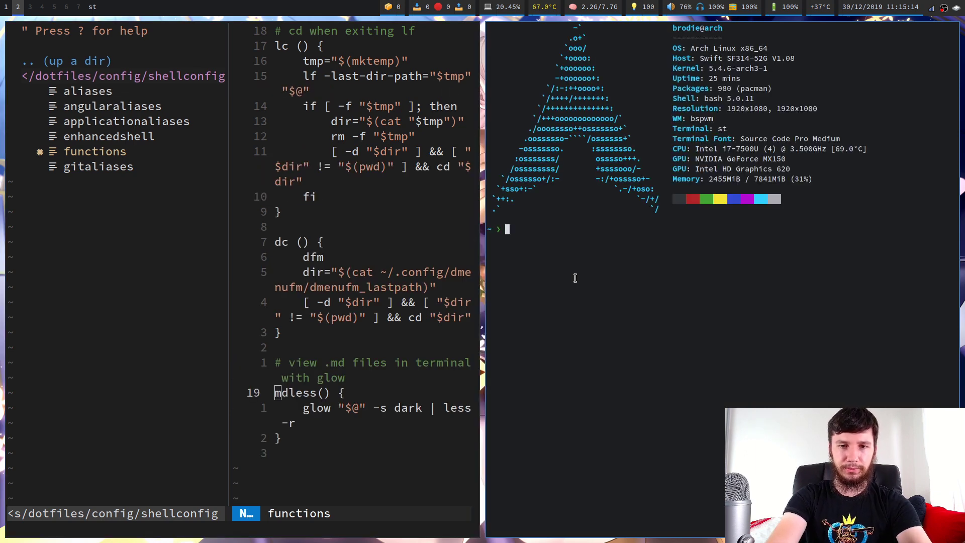
pyautogui.press('super+w')
pyautogui.write(':q')
pyautogui.press('Return')
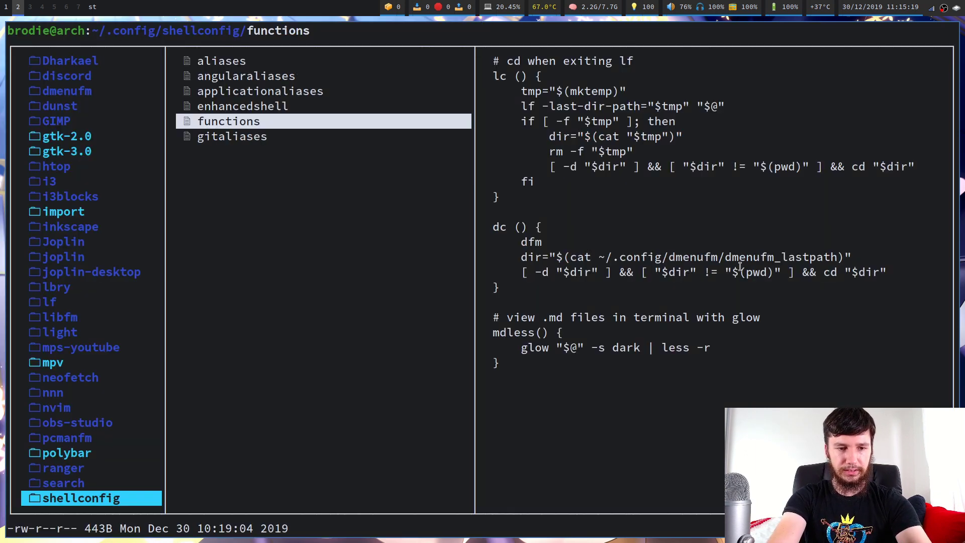
pyautogui.write('q')
# View the README through the custom function with mdless README.md and look over the rendered beginning.
pyautogui.write('mdless ')
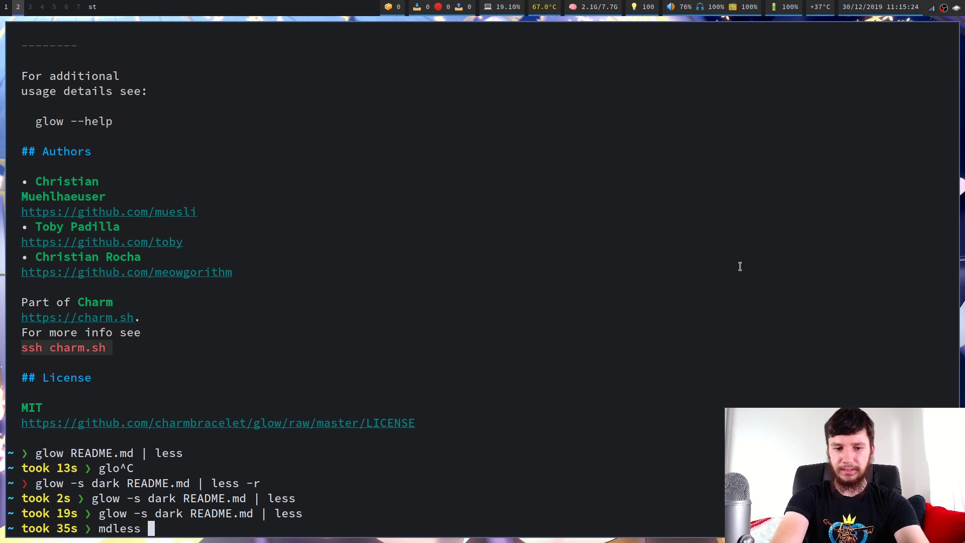
pyautogui.write('READ')
pyautogui.press('Tab')
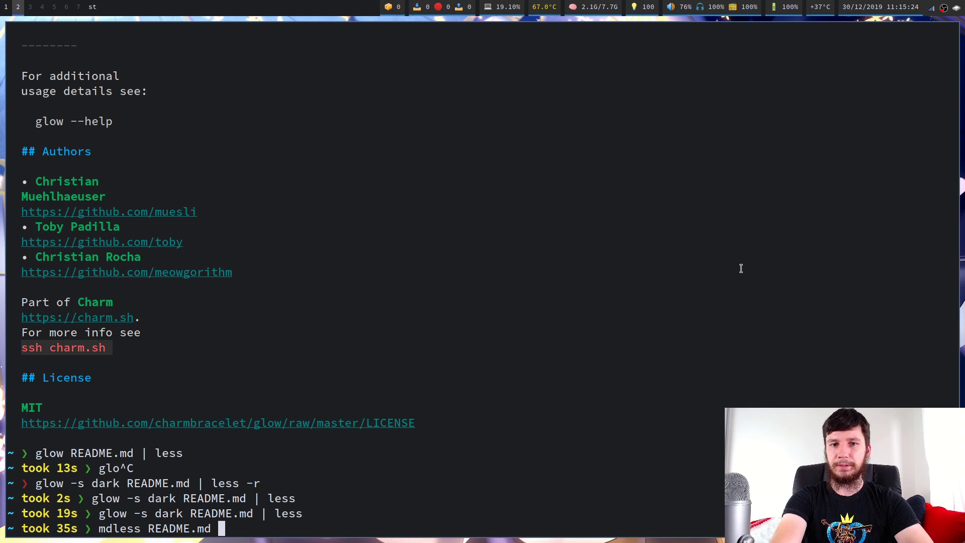
pyautogui.press('Return')
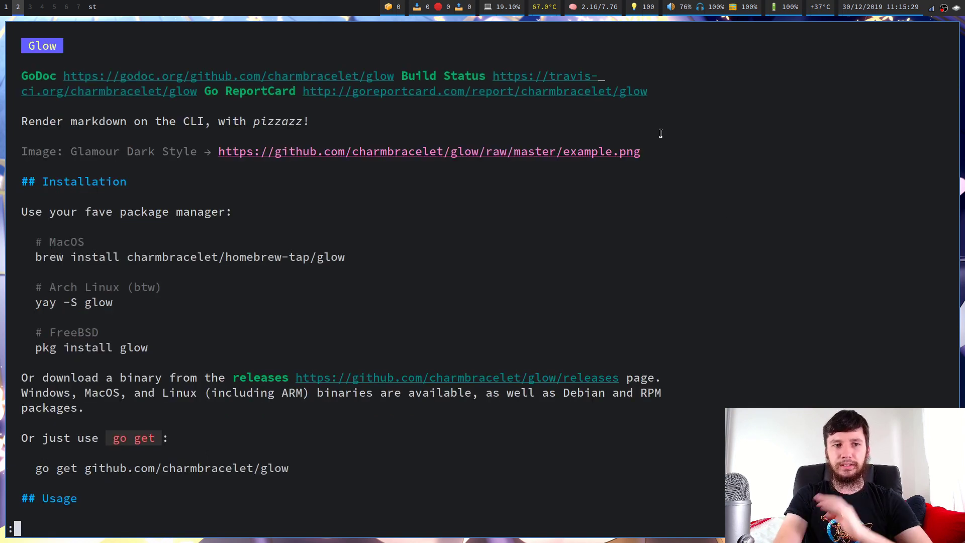
pyautogui.press('Down')
pyautogui.press('Down')
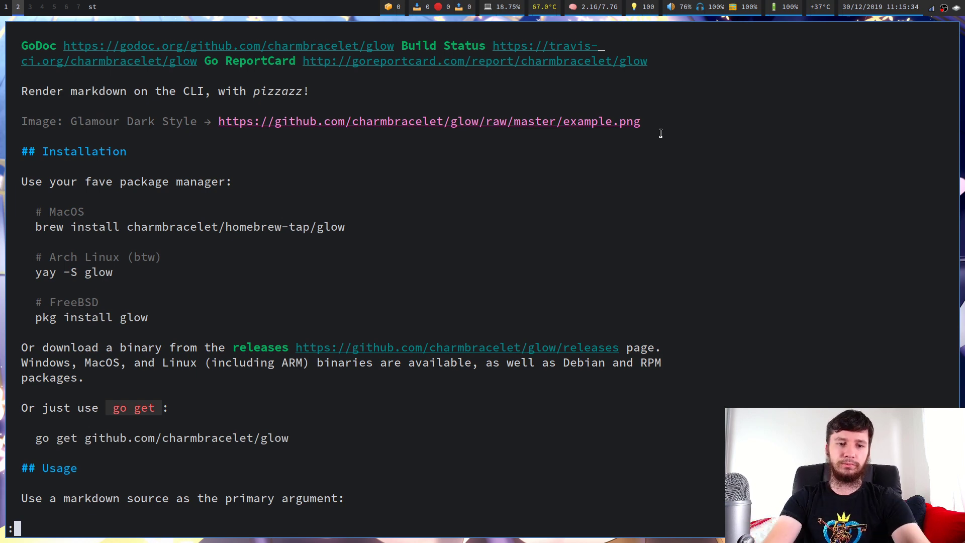
# Switch to the browser, check the Usage section of the Glow GitHub page, and return to the terminal.
pyautogui.press('super+j')
pyautogui.scroll(5, 225, 310)
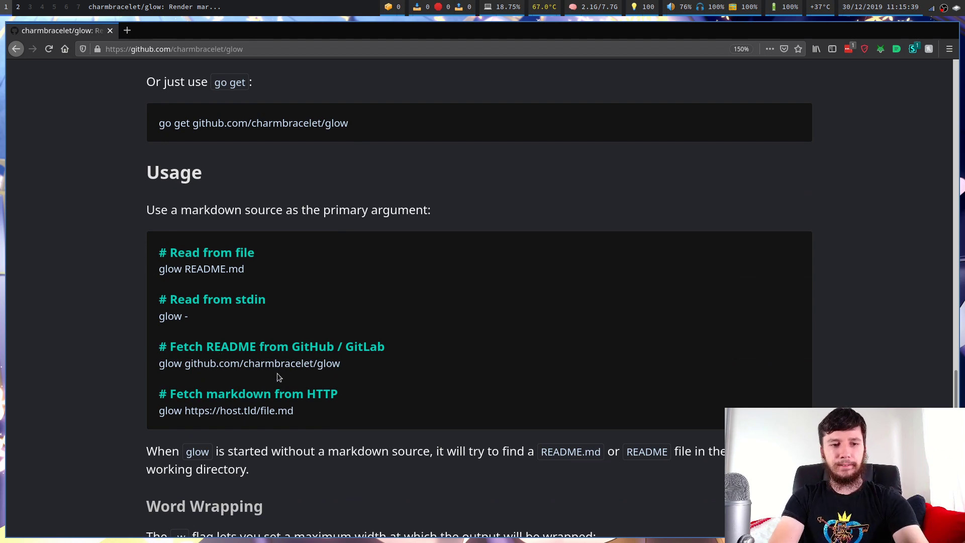
pyautogui.press('super+j')
# Close the rendered README and run the mdless function without a file argument.
pyautogui.press('q')
pyautogui.press('Up')
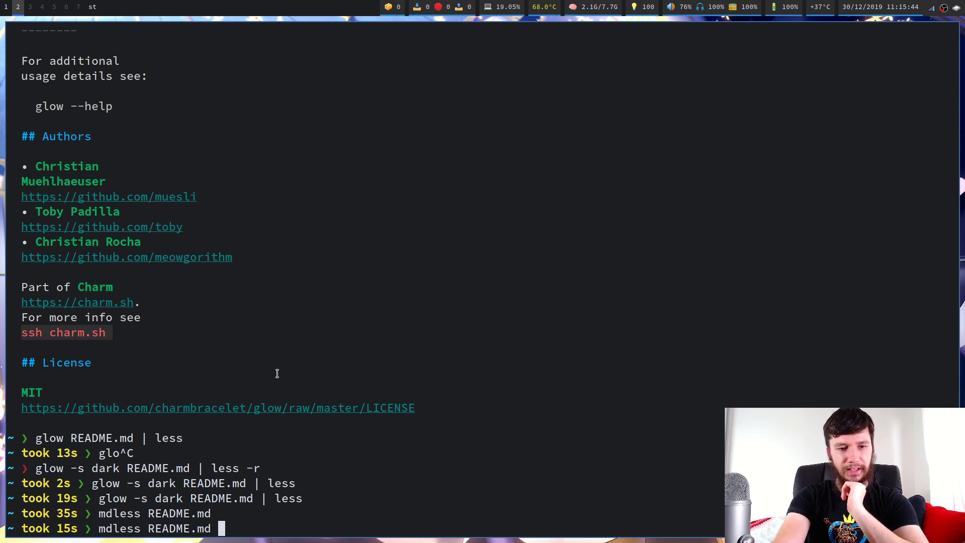
pyautogui.press('BackSpace')
pyautogui.press('BackSpace')
pyautogui.press('BackSpace')
pyautogui.press('BackSpace')
pyautogui.press('BackSpace')
pyautogui.press('BackSpace')
pyautogui.press('BackSpace')
pyautogui.press('BackSpace')
pyautogui.press('BackSpace')
pyautogui.press('BackSpace')
pyautogui.press('Up')
pyautogui.press('Up')
pyautogui.press('Up')
pyautogui.press('Return')
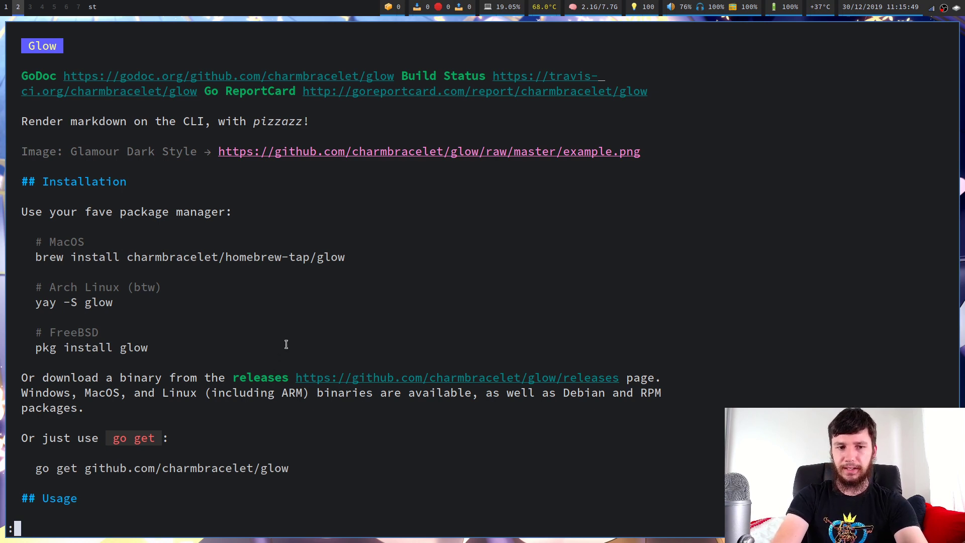
# Quit the pager, run mdless README.md again, look over the opening sections, and return to the shell.
pyautogui.press('q')
pyautogui.press('Up')
pyautogui.press('Up')
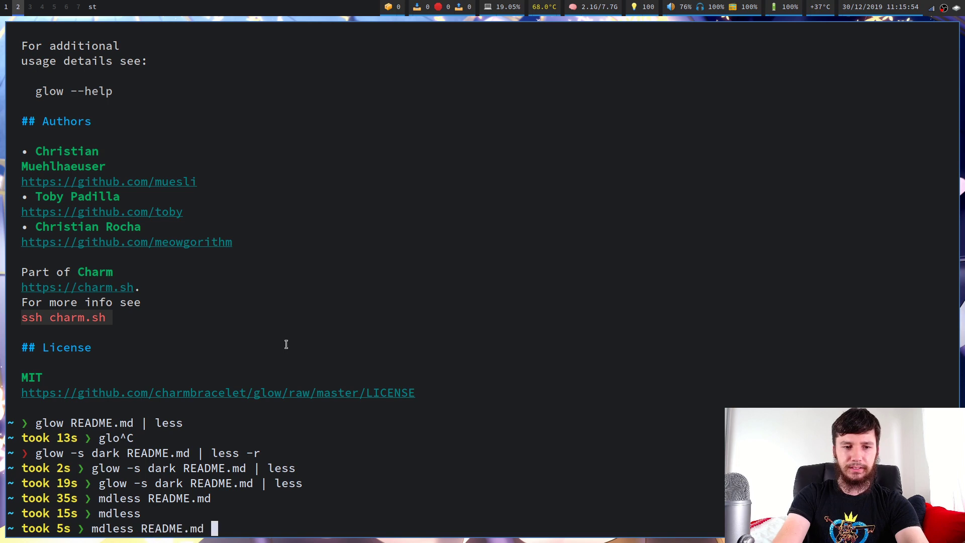
pyautogui.press('Return')
pyautogui.scroll(-1, 286, 344)
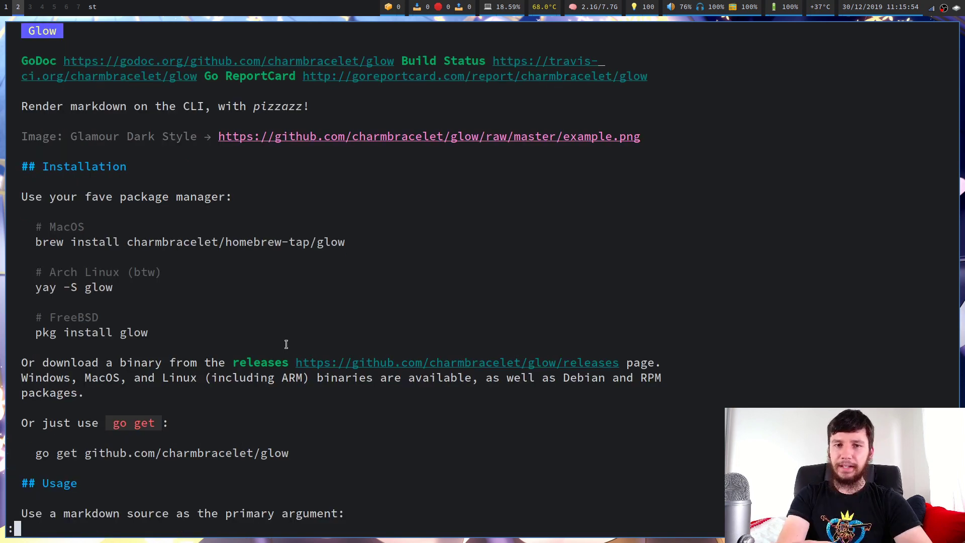
pyautogui.scroll(-1, 286, 344)
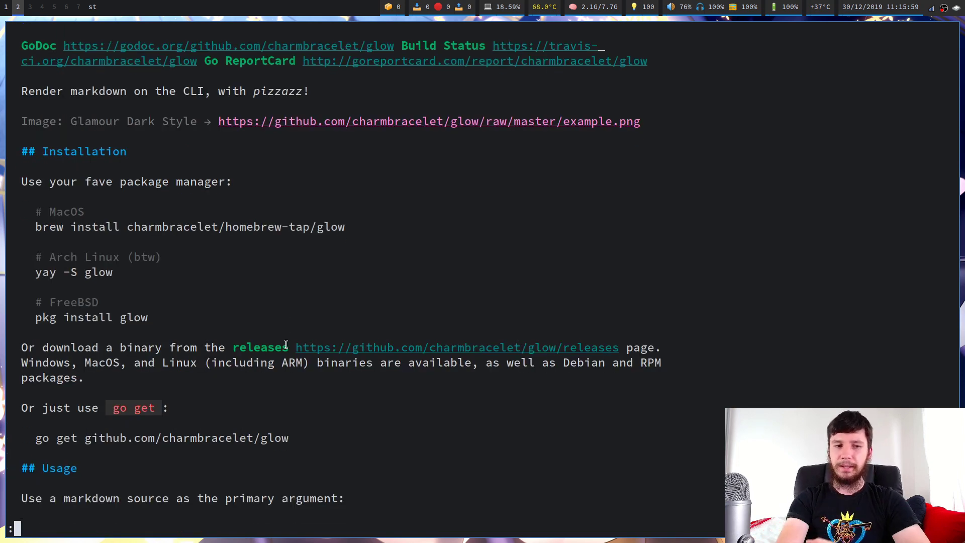
pyautogui.scroll(-1, 286, 345)
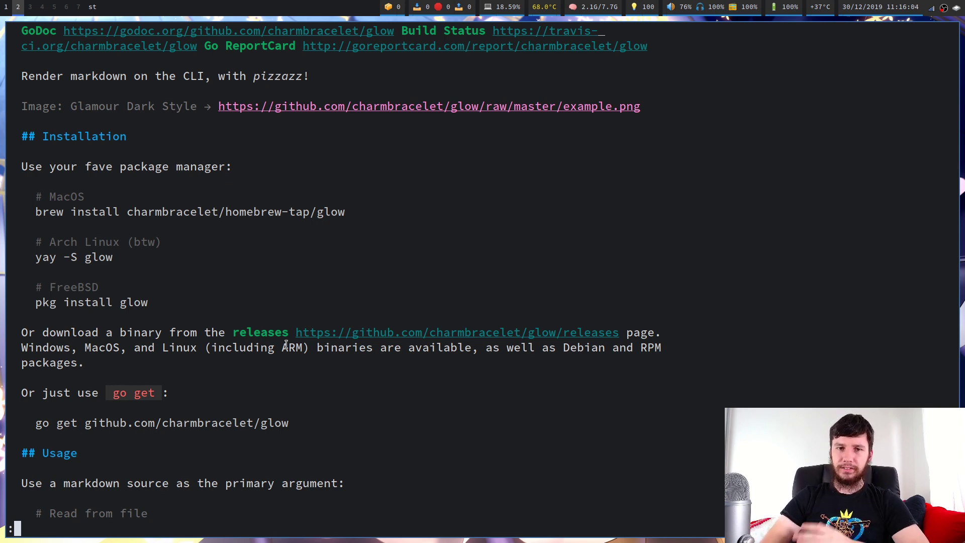
pyautogui.press('q')
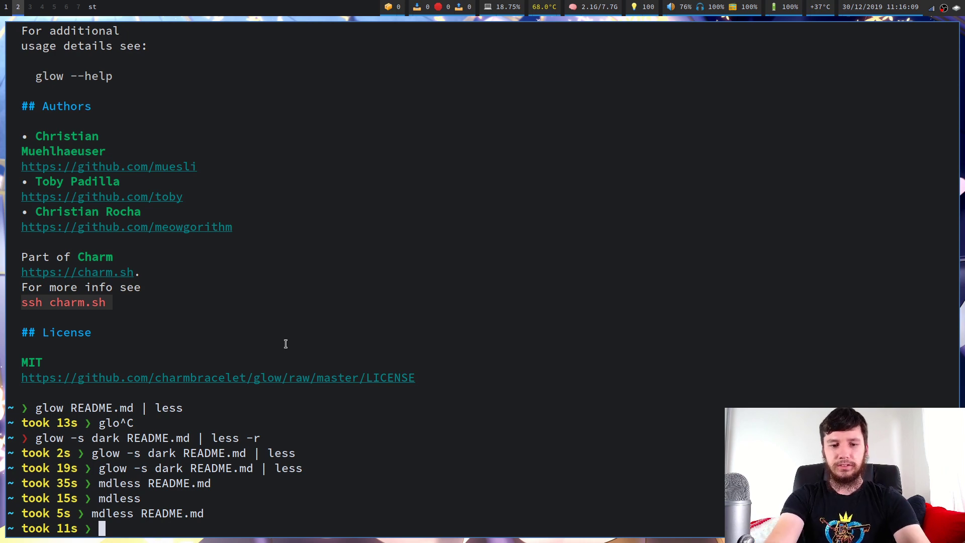
# Launch lf, open the preview script from the scripts/lf folder, and hide the editor's file tree.
pyautogui.write('lf')
pyautogui.press('Return')
pyautogui.press('j')
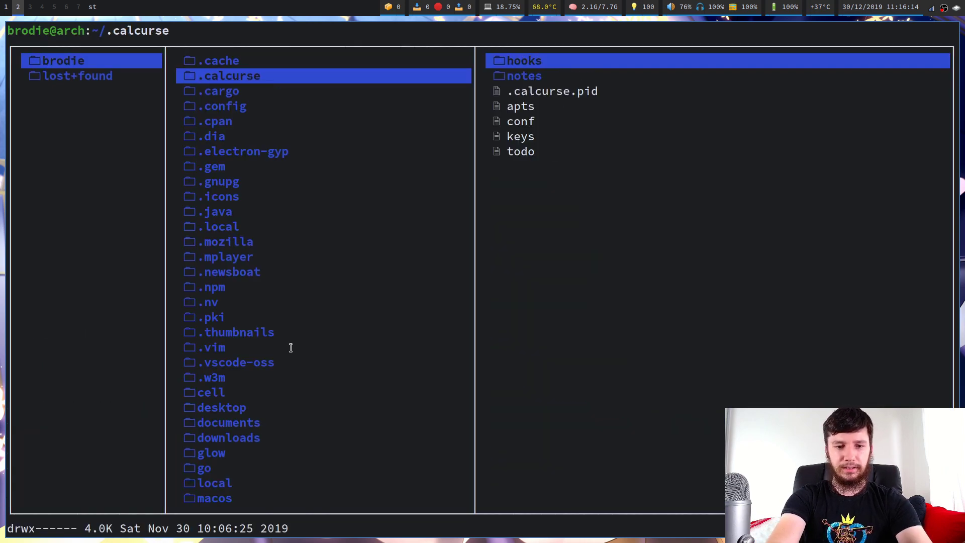
pyautogui.press('g')
pyautogui.press('s')
pyautogui.press('j')
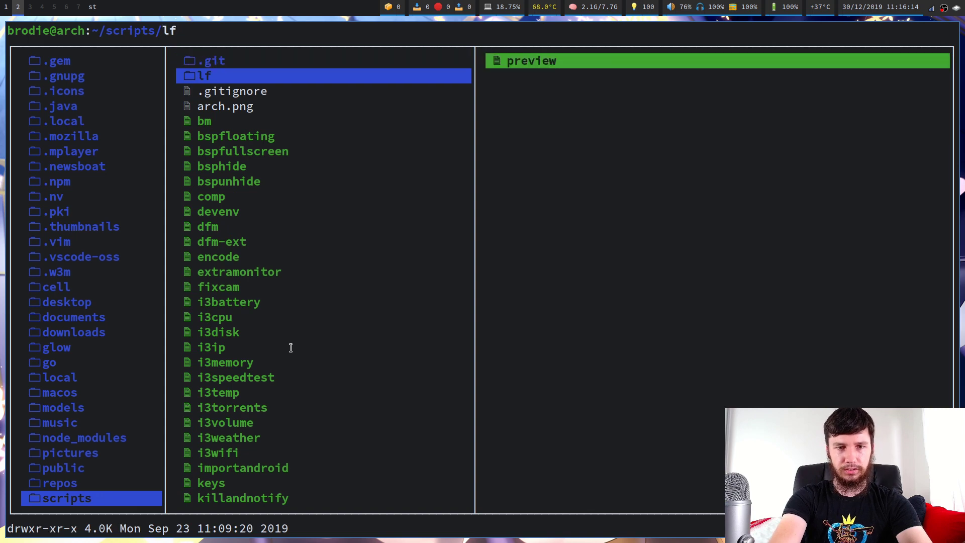
pyautogui.press('l')
pyautogui.press('l')
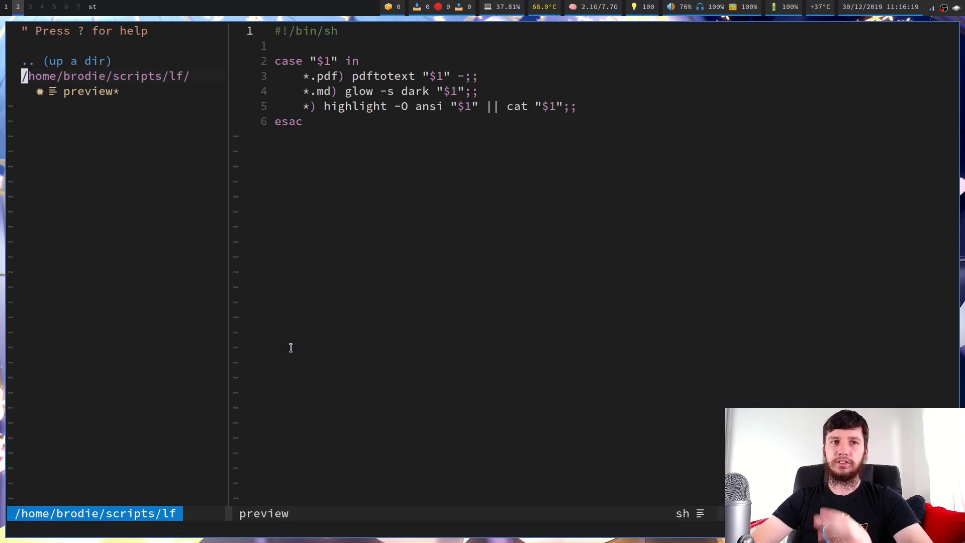
pyautogui.hotkey('ctrl', 'n')
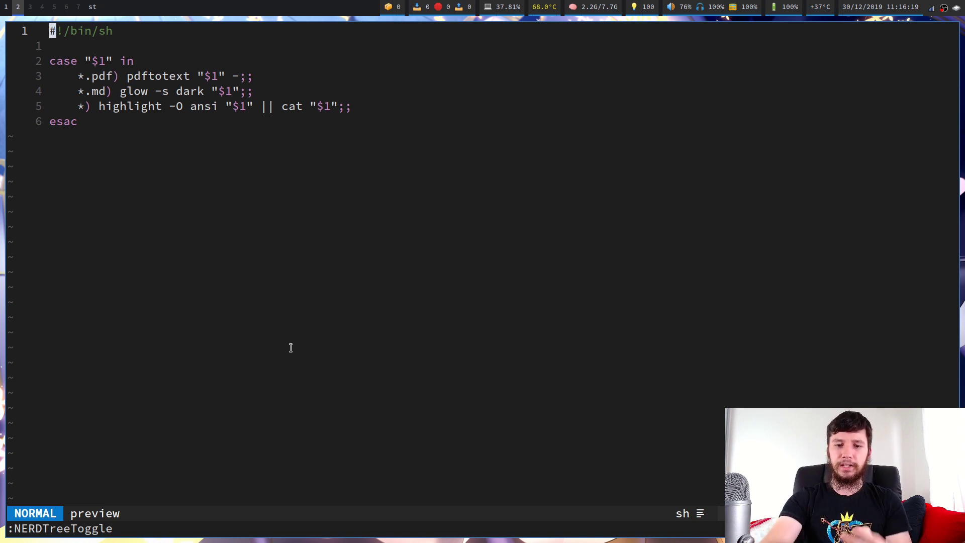
# Comment out the *.md line that calls glow -s dark in the preview script, and save and close it.
pyautogui.press('j')
pyautogui.press('j')
pyautogui.press('j')
pyautogui.press('j')
pyautogui.press('l')
pyautogui.press('l')
pyautogui.press('l')
pyautogui.press('l')
pyautogui.press('l')
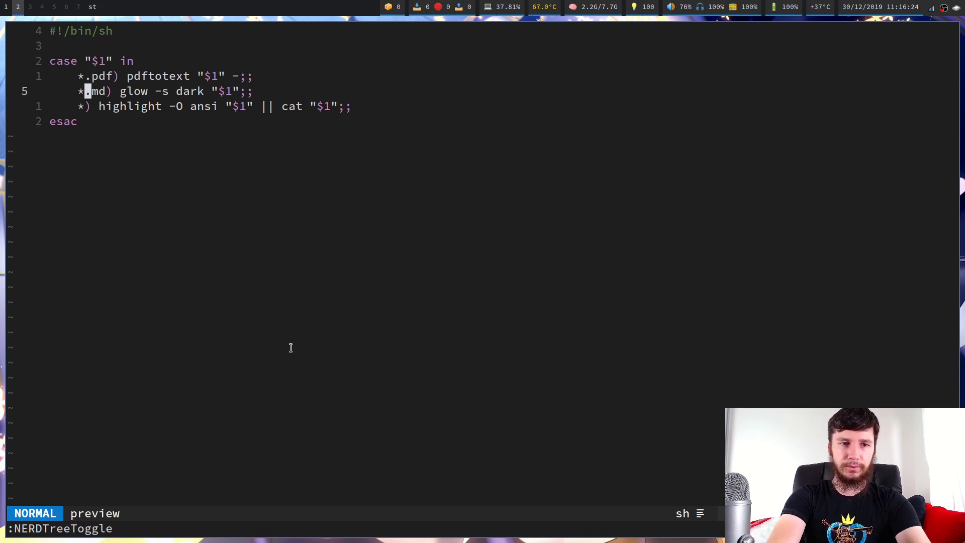
pyautogui.write('I#')
pyautogui.press('Escape')
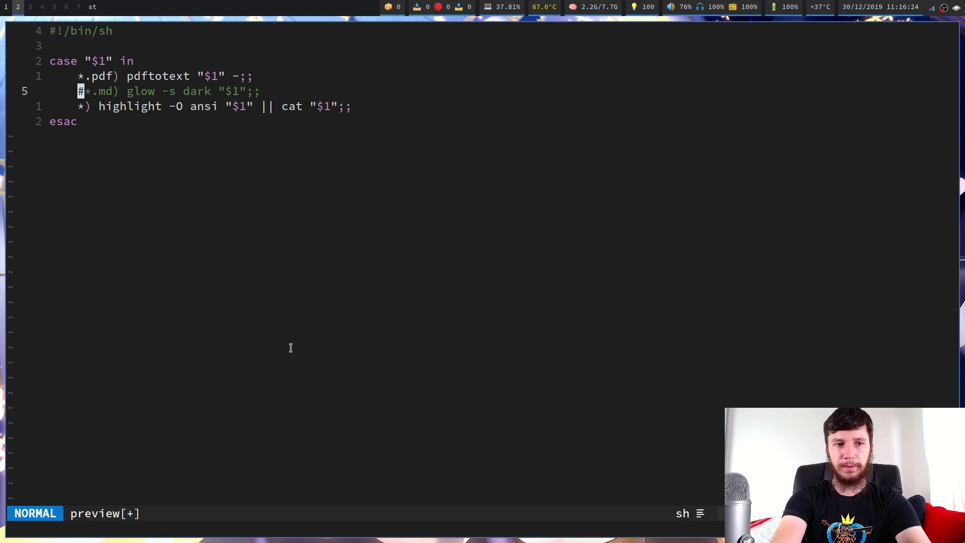
pyautogui.press('k')
pyautogui.press('j')
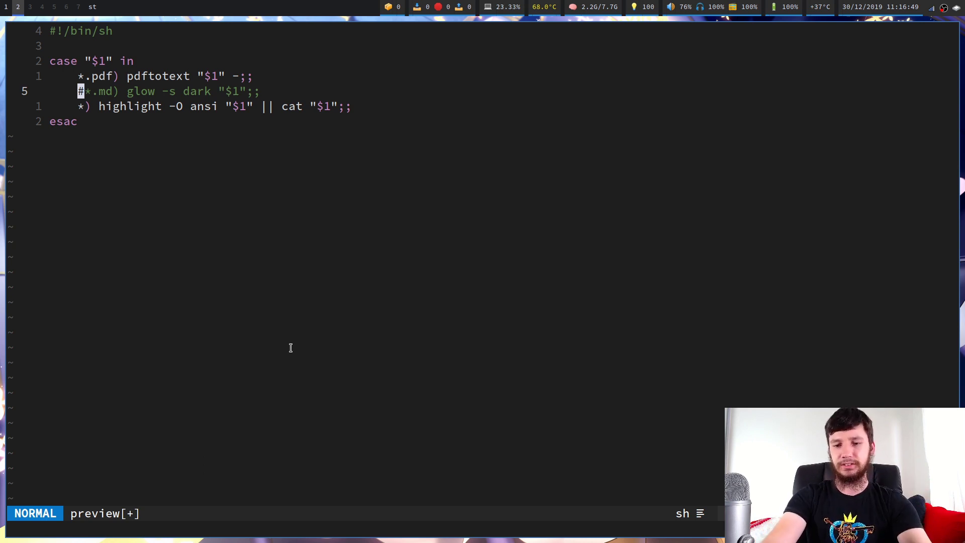
pyautogui.write(':wq')
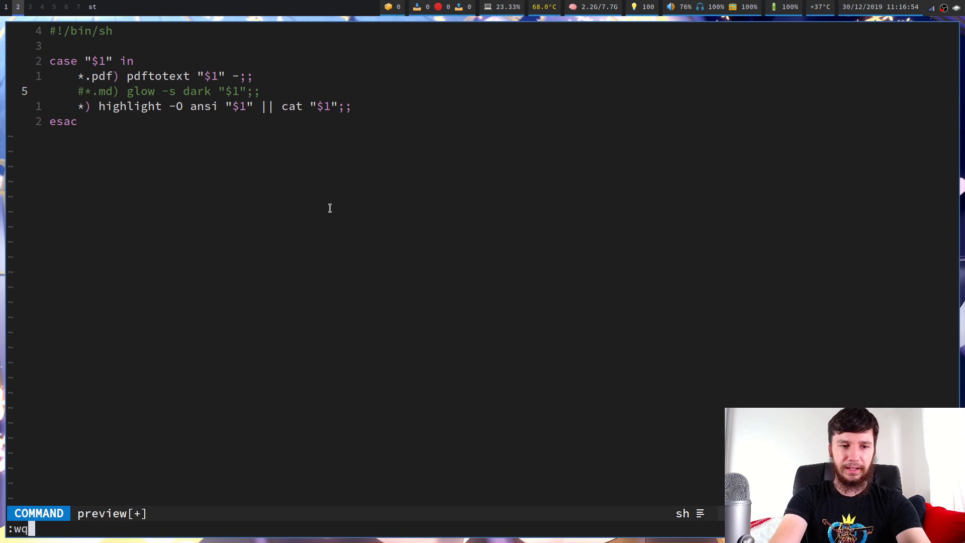
pyautogui.press('Return')
# Restart lf, search for READ to reach README.md, and compare its preview with those of package-lock.json and potentialClasses.txt.
pyautogui.write('q')
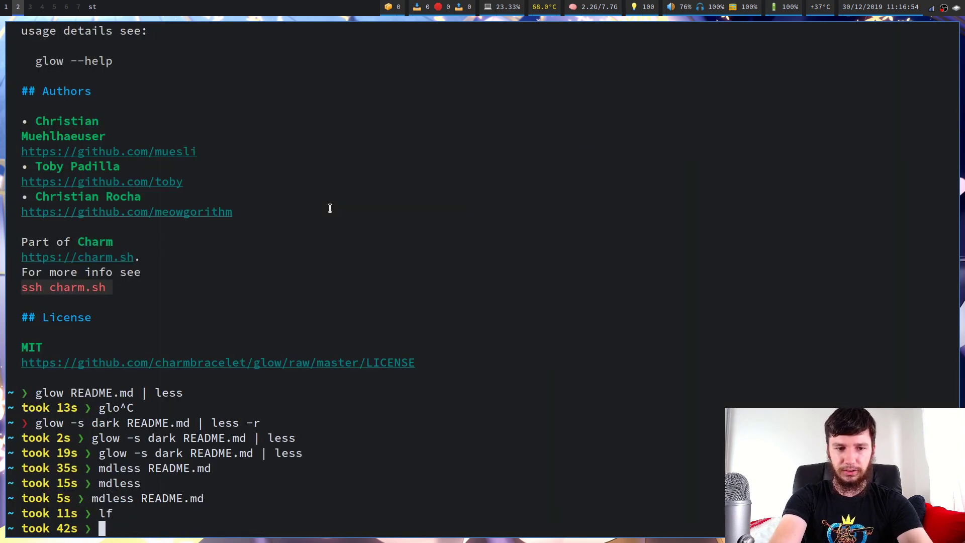
pyautogui.write('lf')
pyautogui.press('Return')
pyautogui.write('/RE')
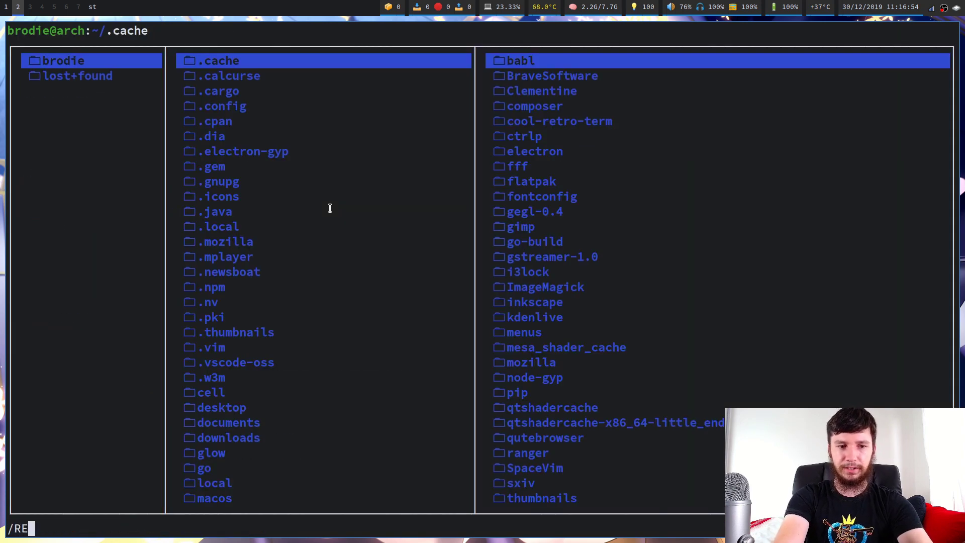
pyautogui.write('AD')
pyautogui.press('Return')
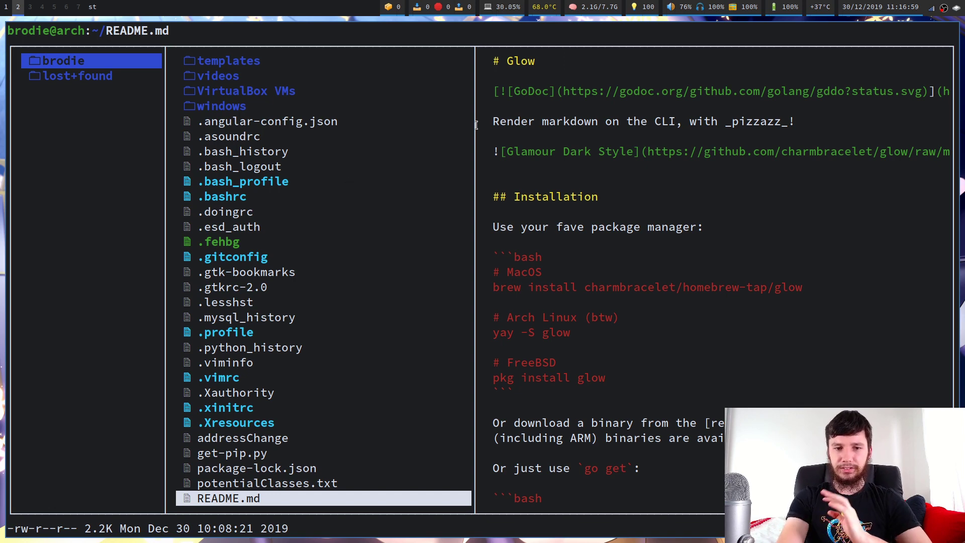
pyautogui.press('k')
pyautogui.press('k')
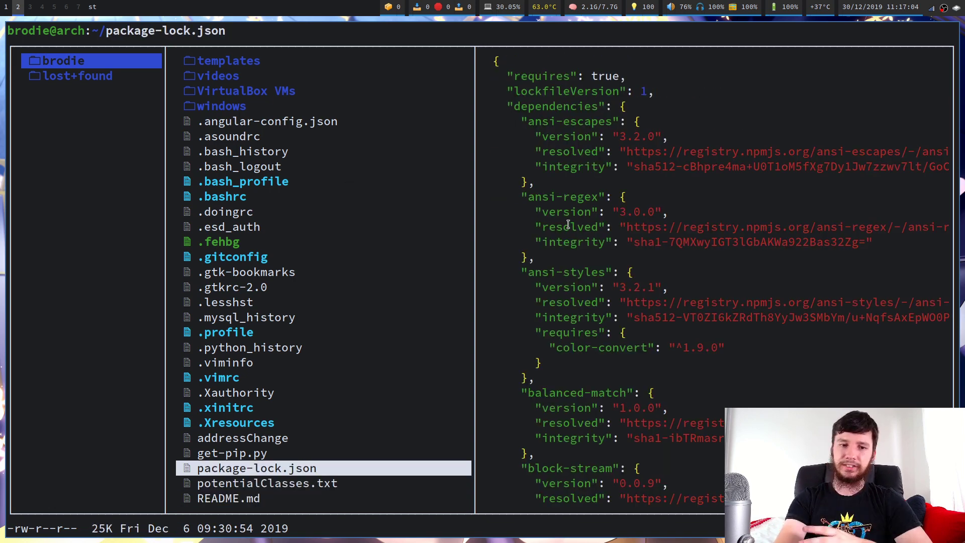
pyautogui.press('j')
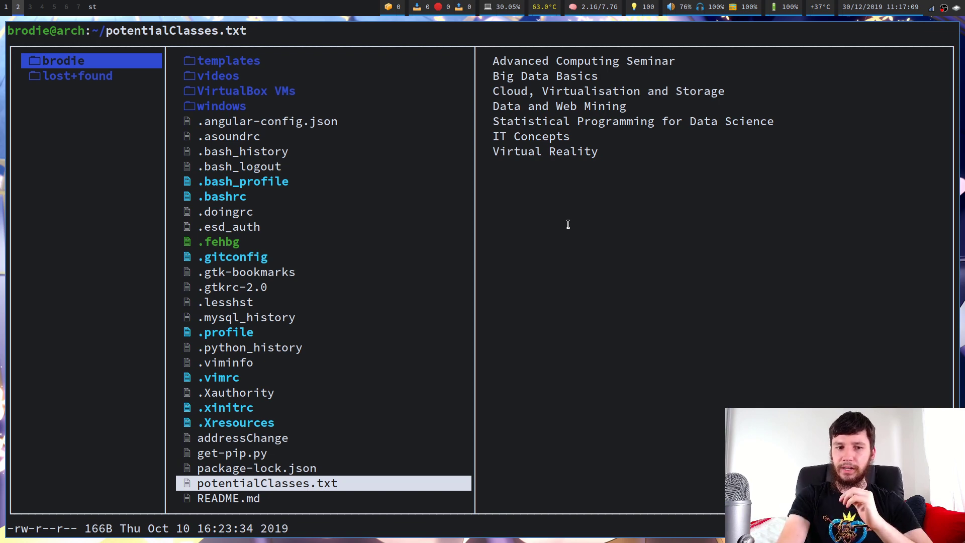
pyautogui.press('j')
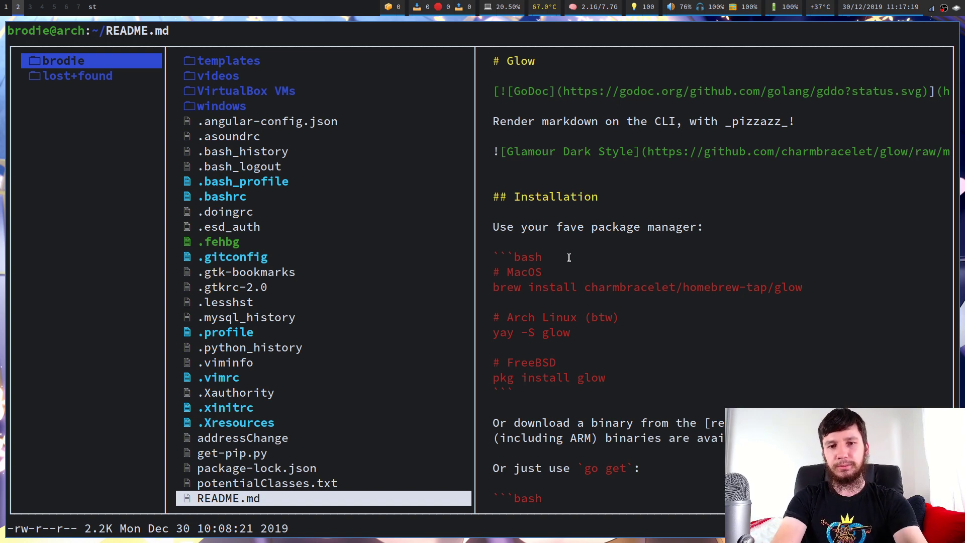
# Reopen the preview script from scripts/lf, uncomment its *.md glow line, and save and close it.
pyautogui.press('g')
pyautogui.press('s')
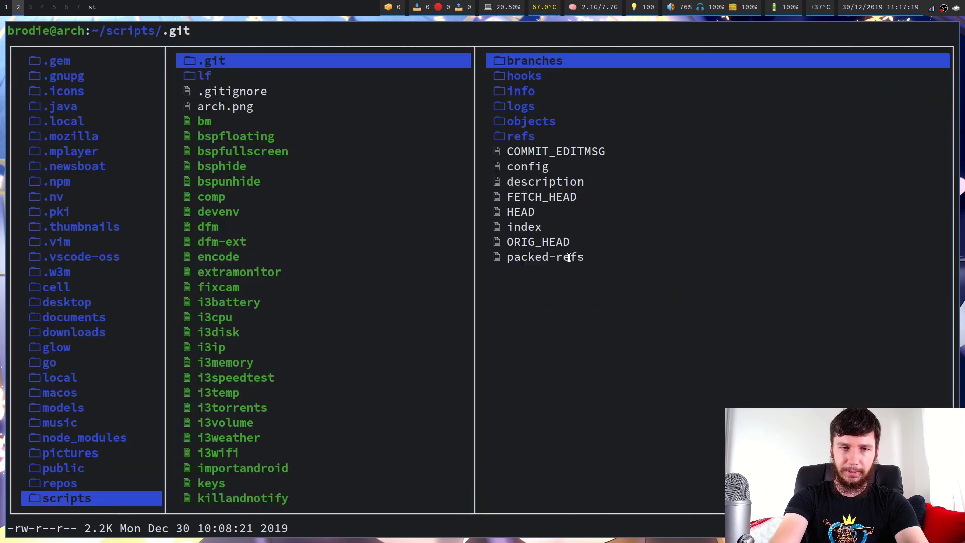
pyautogui.press('j')
pyautogui.press('l')
pyautogui.press('l')
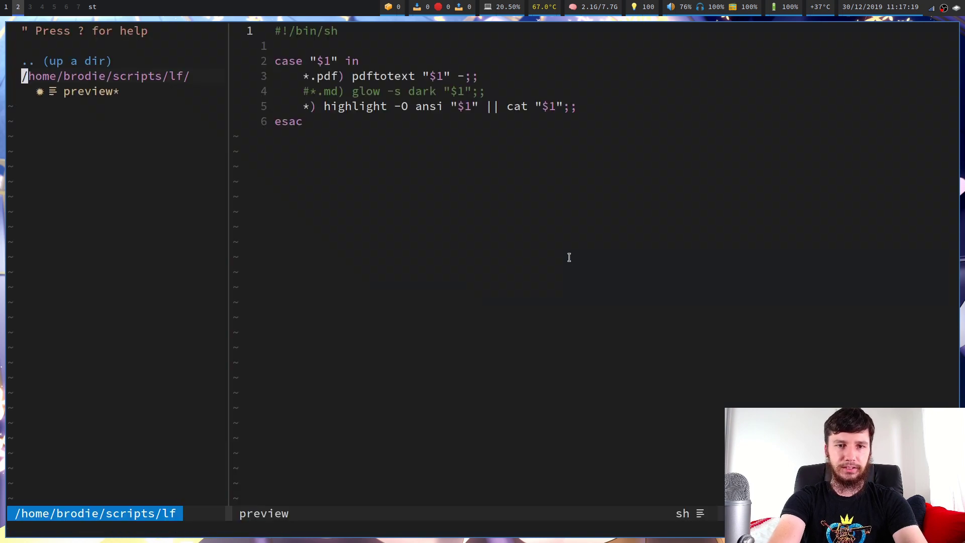
pyautogui.press('j')
pyautogui.press('j')
pyautogui.press('j')
pyautogui.press('l')
pyautogui.press('l')
pyautogui.press('l')
pyautogui.press('l')
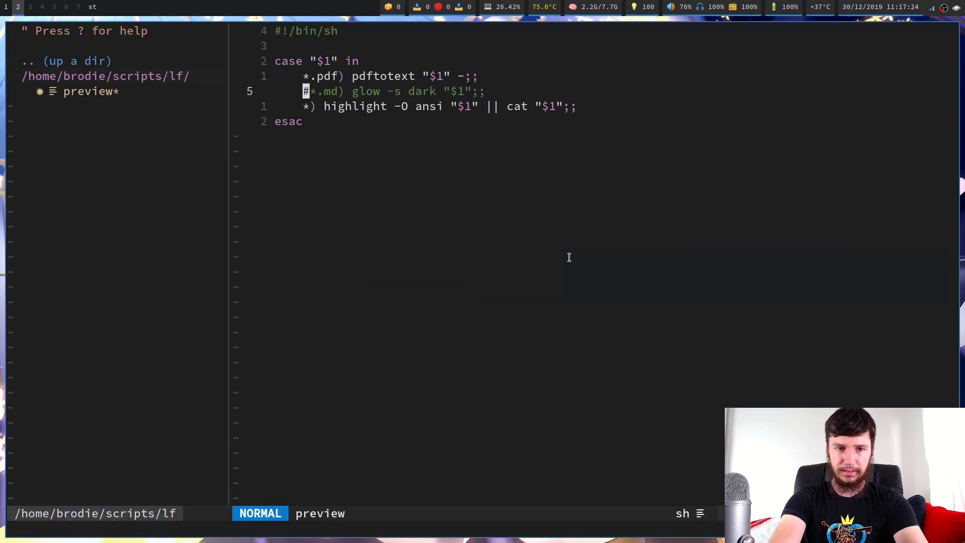
pyautogui.write('x:wq')
pyautogui.press('Return')
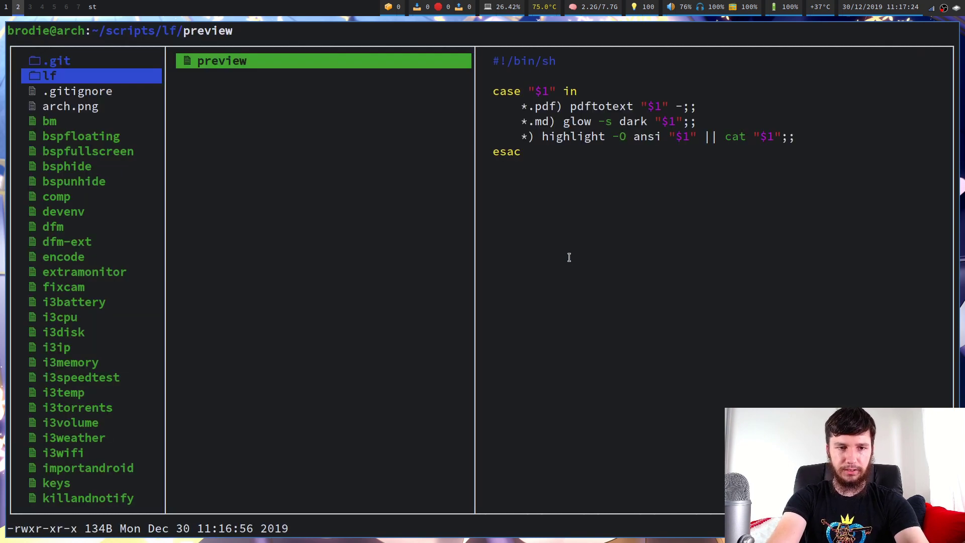
# Restart lf and search for READ to preview README.md with the glow rendering.
pyautogui.press('q')
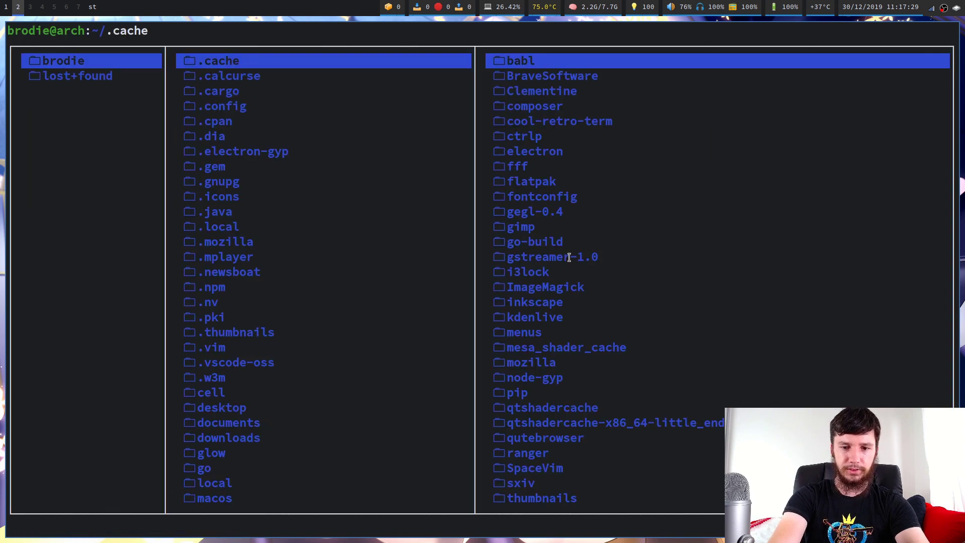
pyautogui.press('/')
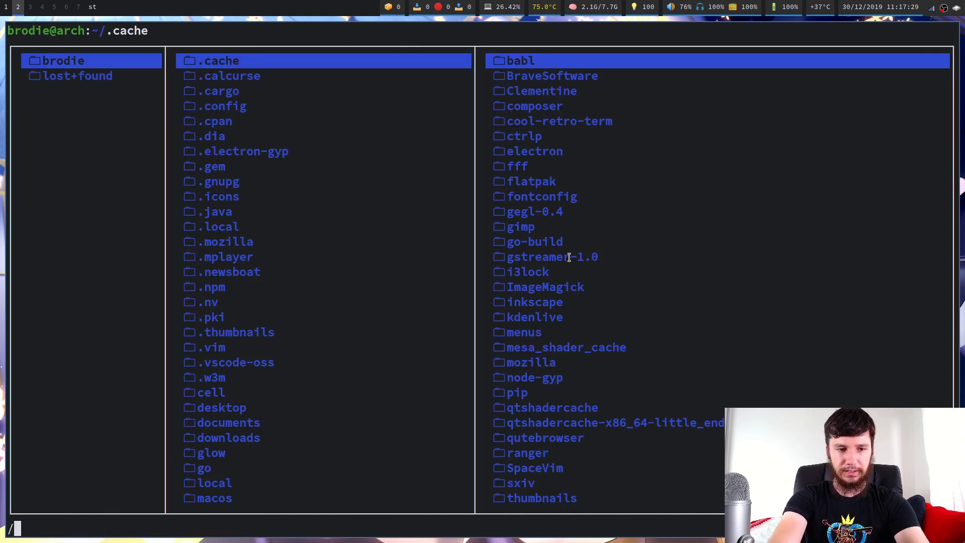
pyautogui.write('READ')
pyautogui.press('Return')
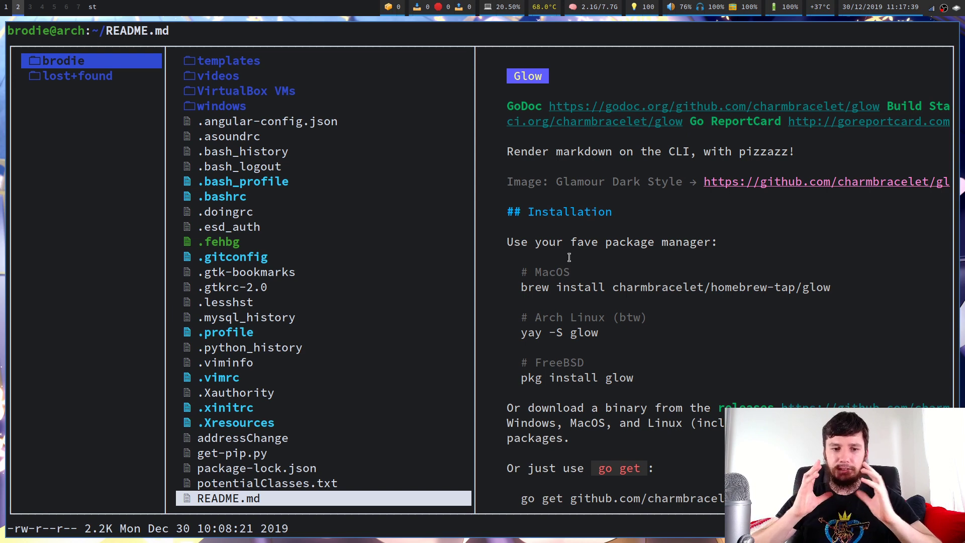
# Move the terminal window to workspace 3 and switch to that workspace.
pyautogui.press('super+shift+3')
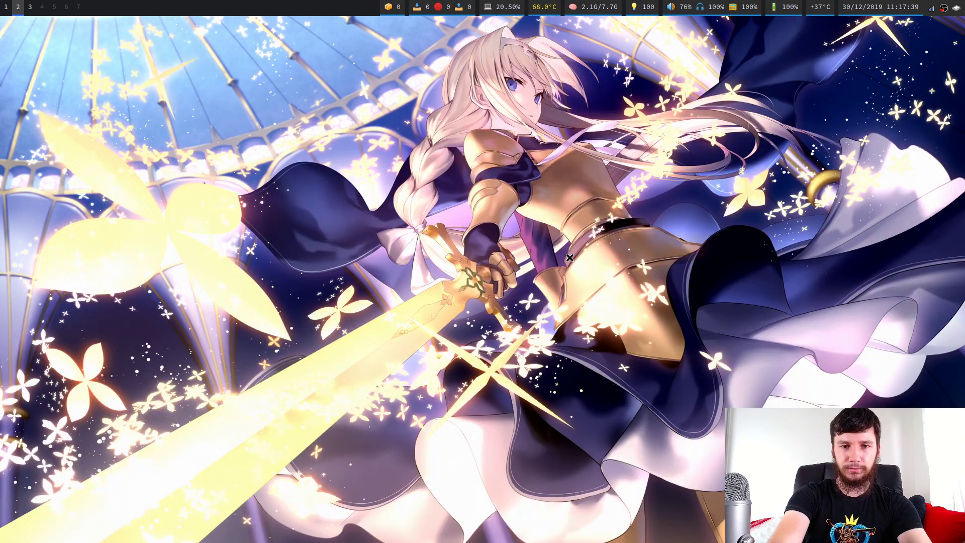
pyautogui.press('super+3')
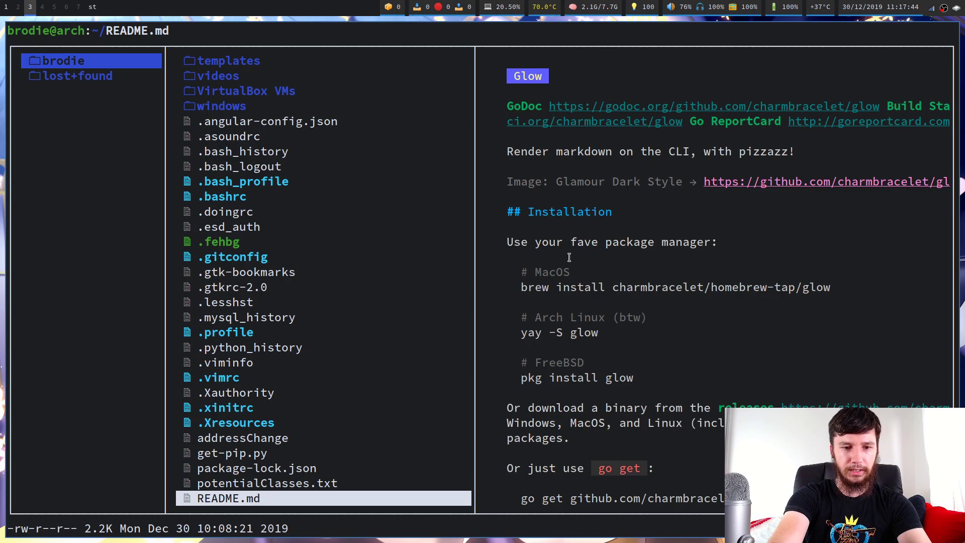
pyautogui.hotkey('alt', 'shift', '4')
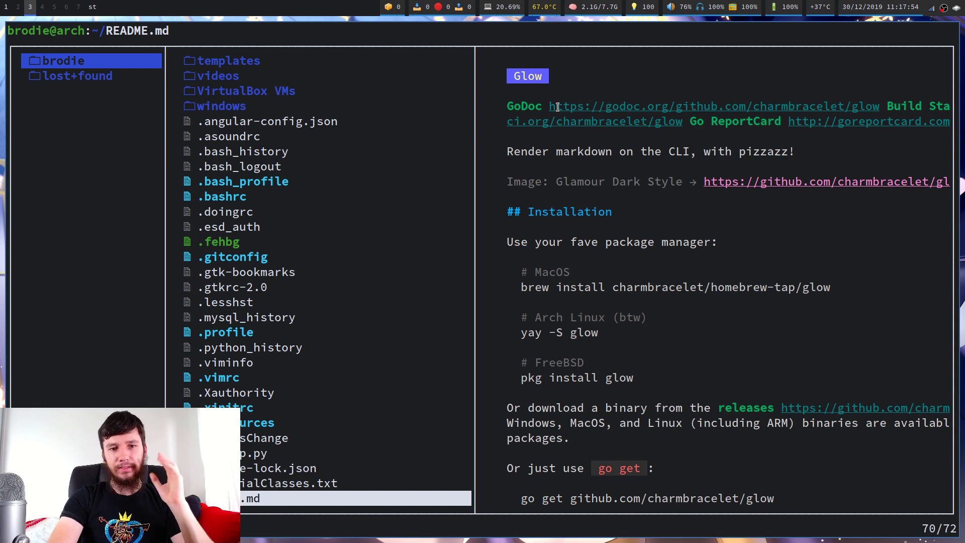
# Step through the previews of the two files above README.md and come back to the rendered README.md.
pyautogui.press('k')
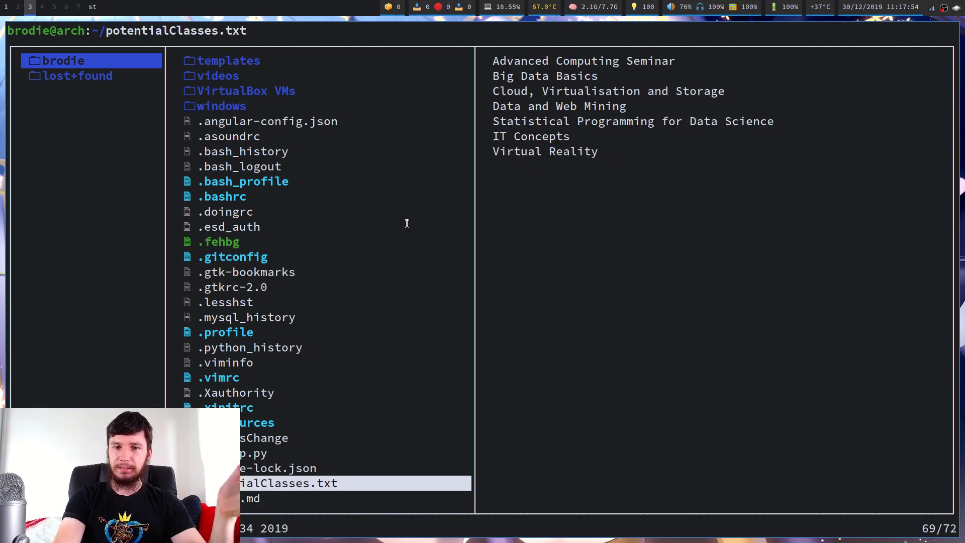
pyautogui.press('k')
pyautogui.press('j')
pyautogui.press('j')
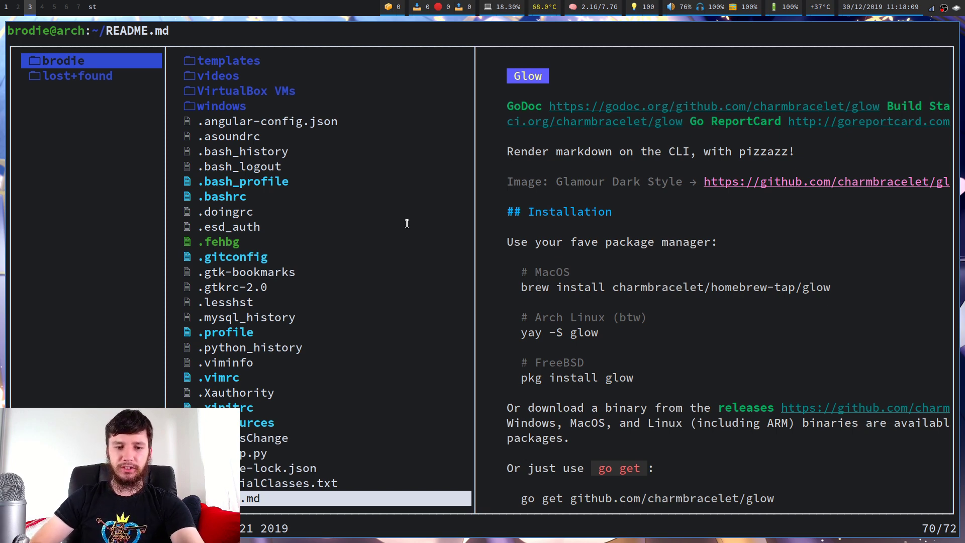
pyautogui.hotkey('alt', 'shift', '4')
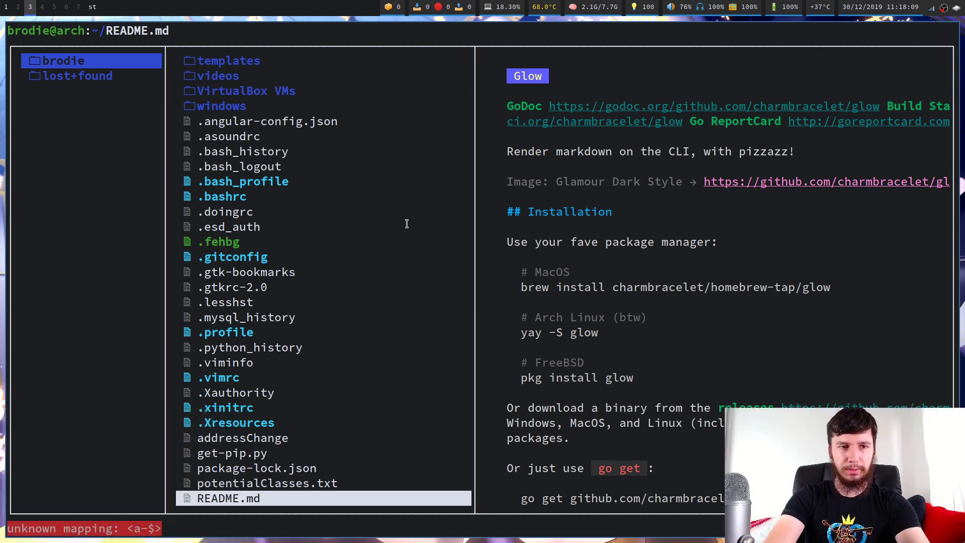
# Switch to the browser on workspace 1 and read the Word Wrapping and Styles sections of the Glow README.
pyautogui.press('super+1')
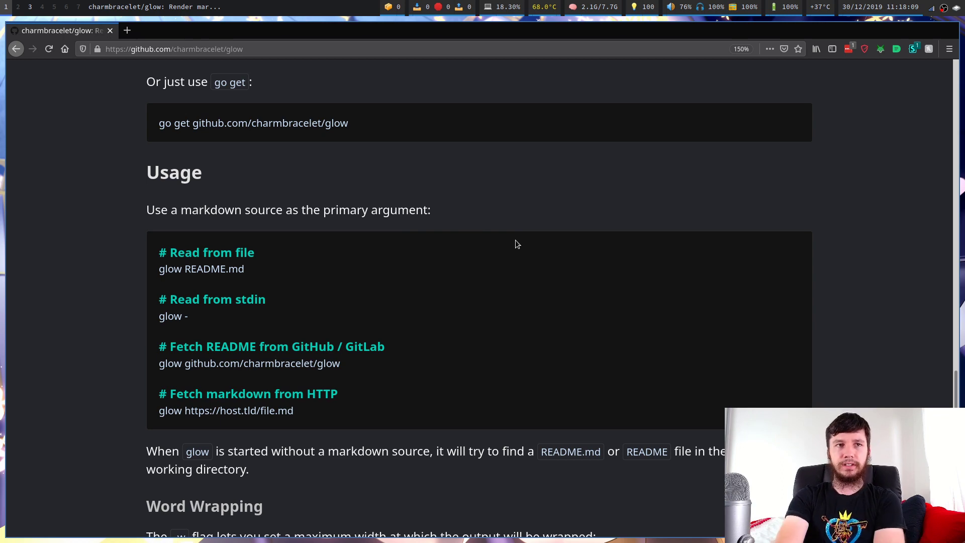
pyautogui.scroll(-8, 517, 245)
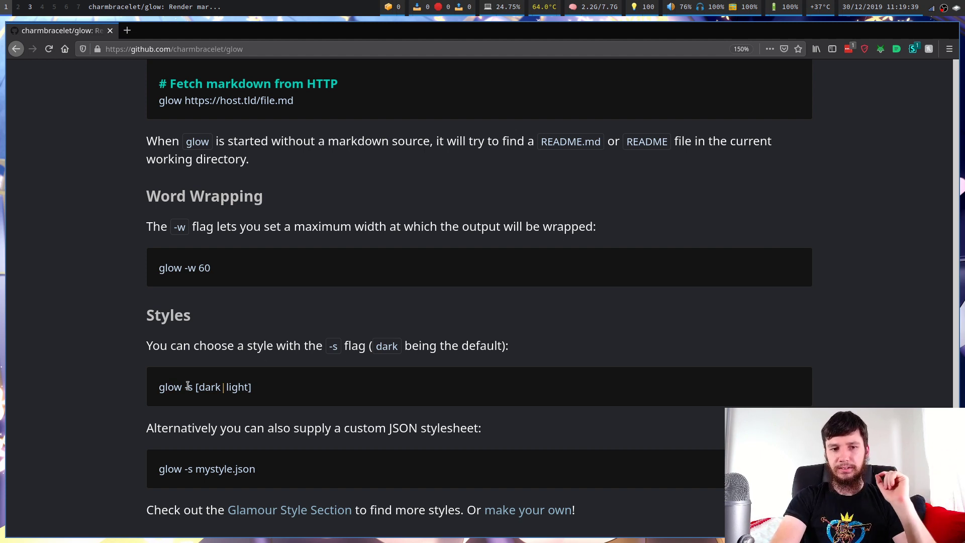
pyautogui.scroll(-2, 225, 387)
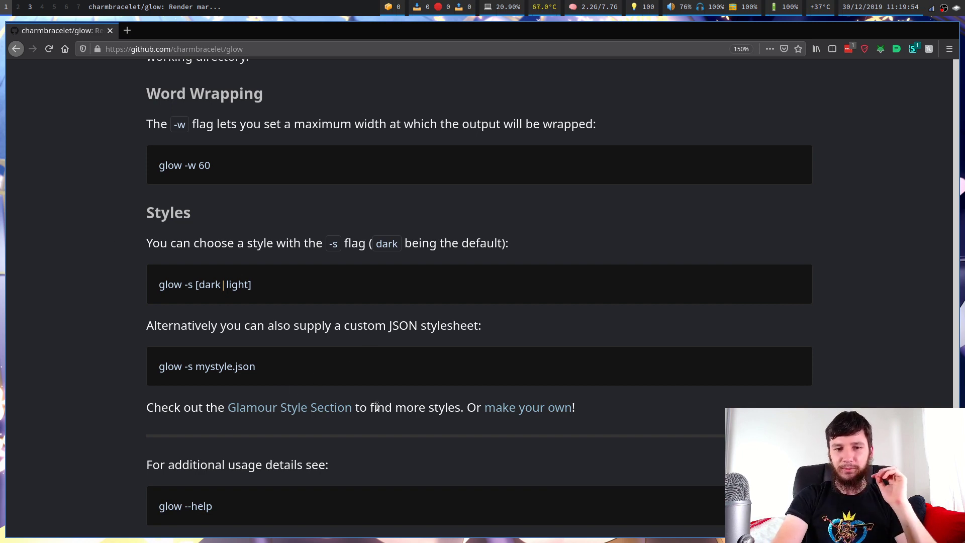
# Open the README's "make your own" styles link in a new tab and switch to that tab.
pyautogui.rightClick(534, 407)
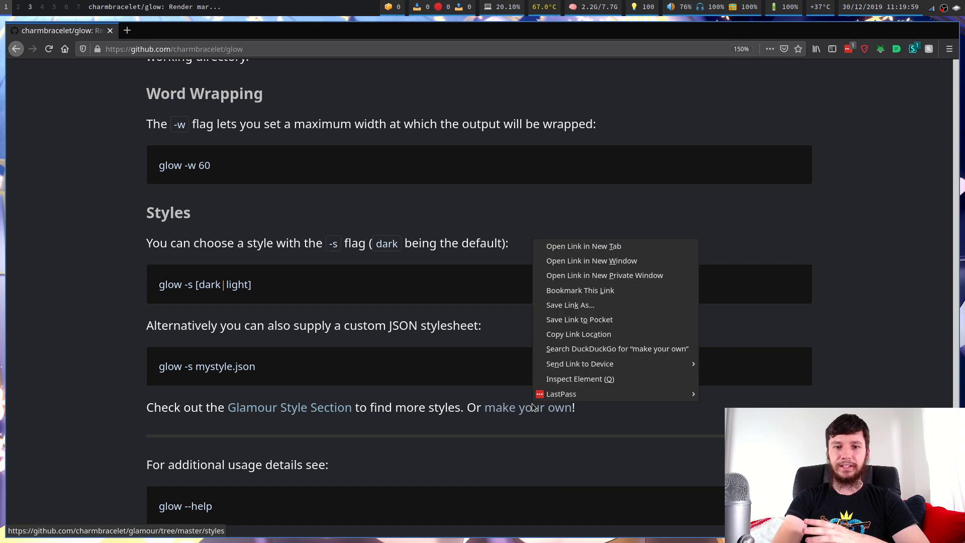
pyautogui.click(588, 245)
pyautogui.click(176, 30)
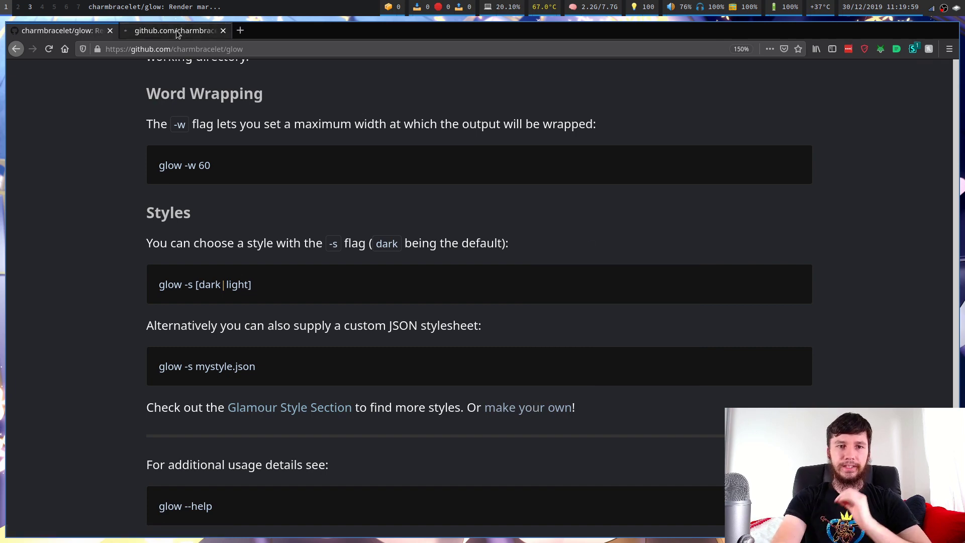
# Examine the Glamour Style Guide's block element attributes and its document, paragraph and heading style examples.
pyautogui.scroll(-1, 351, 236)
pyautogui.scroll(-10, 351, 236)
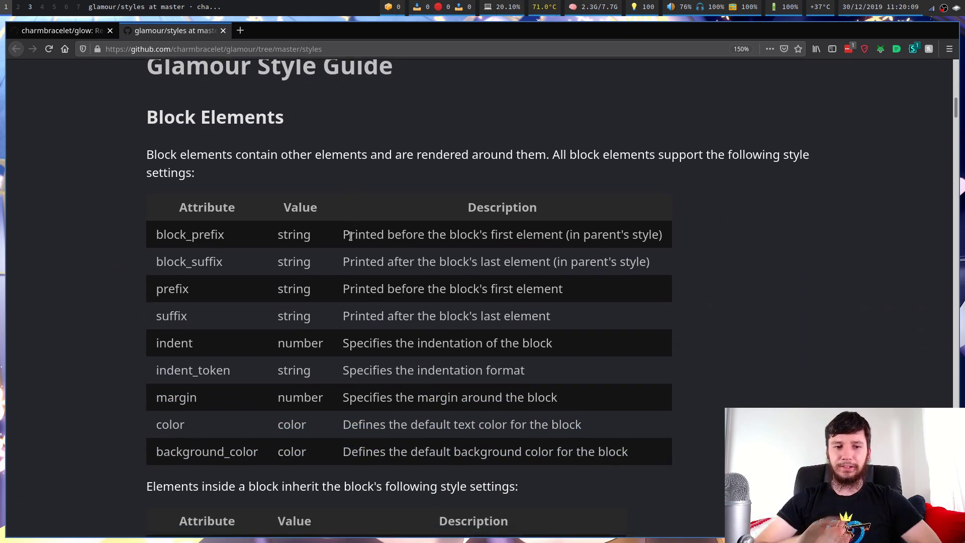
pyautogui.scroll(-5, 426, 239)
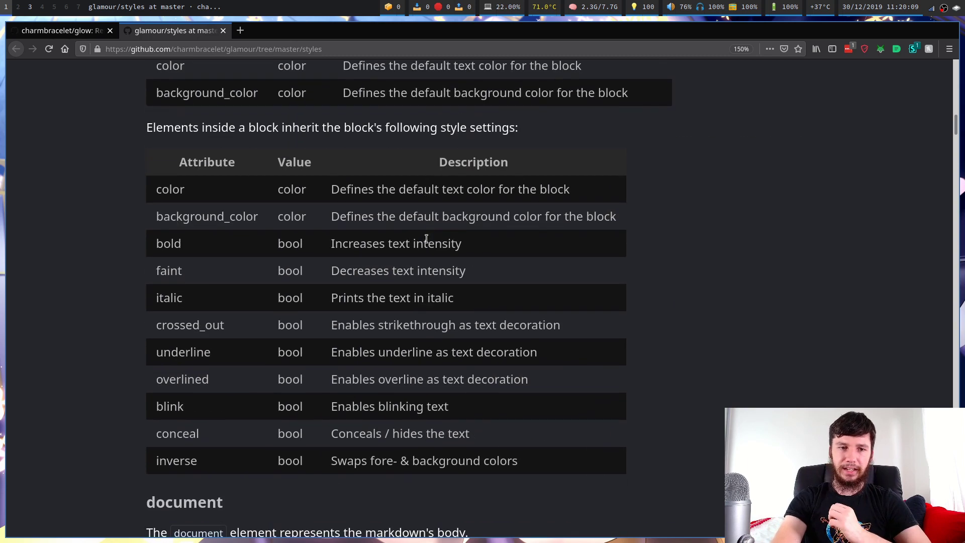
pyautogui.scroll(-5, 426, 239)
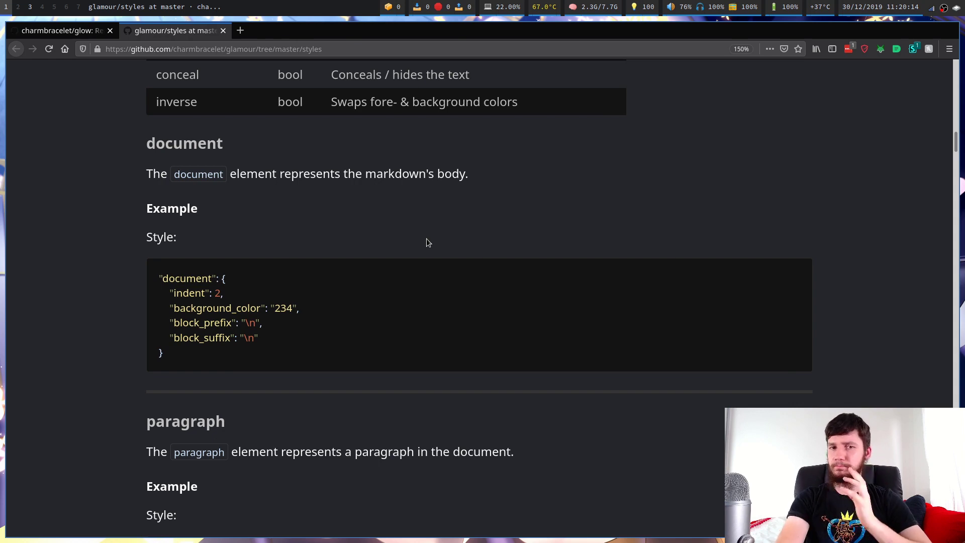
pyautogui.scroll(6, 427, 243)
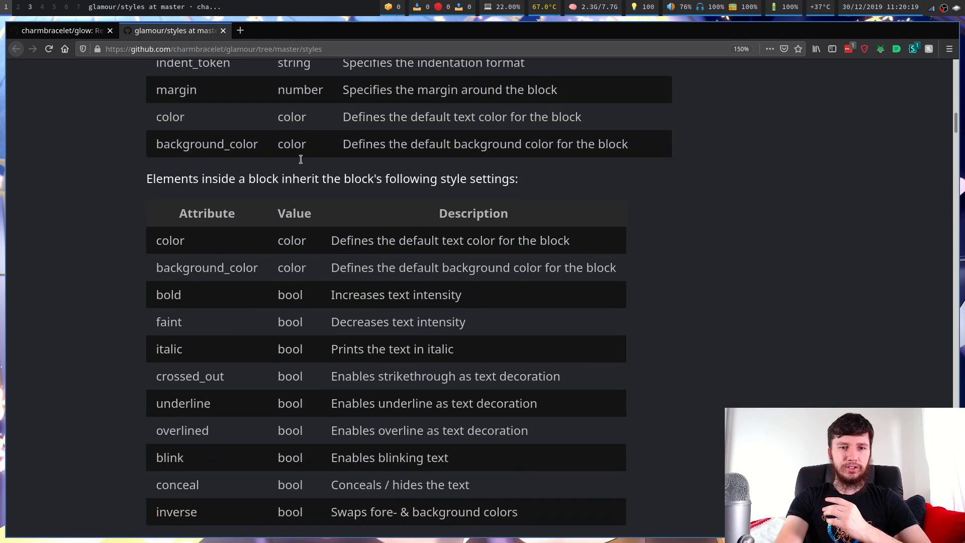
pyautogui.scroll(7, 208, 255)
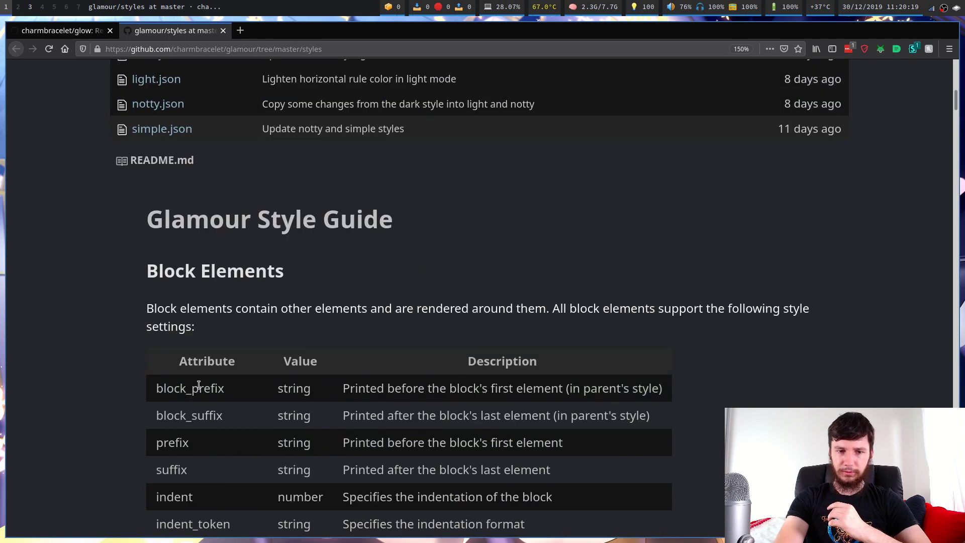
pyautogui.scroll(-5, 209, 387)
pyautogui.scroll(4, 298, 120)
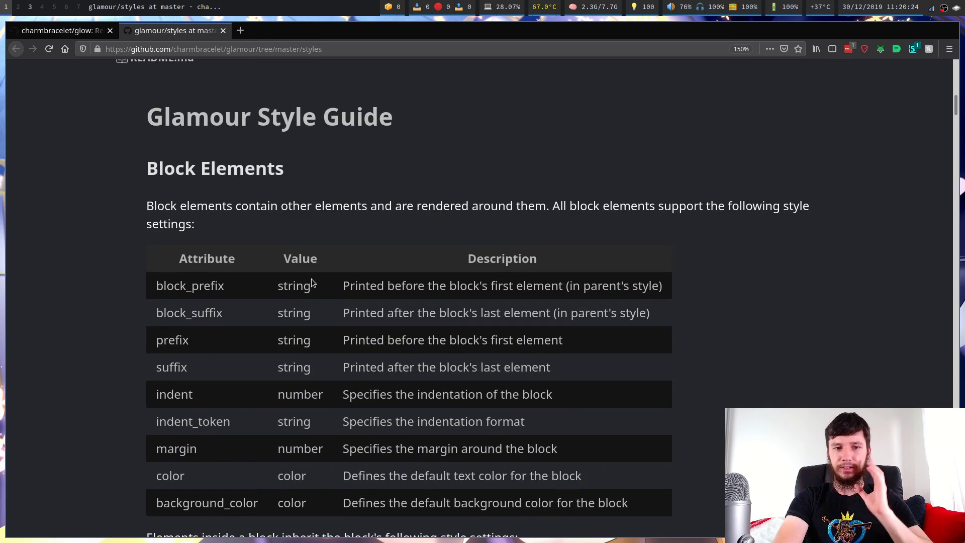
pyautogui.scroll(-10, 312, 282)
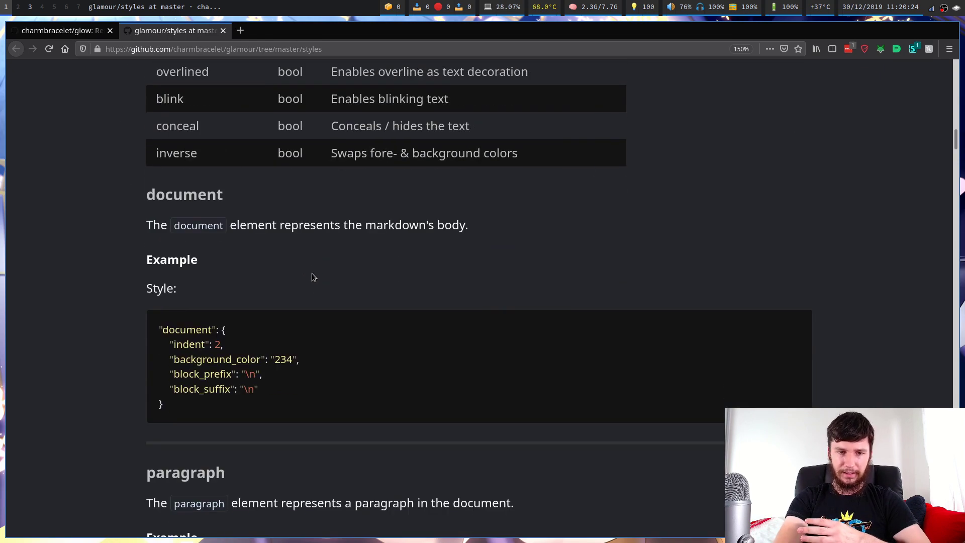
pyautogui.scroll(-9, 296, 270)
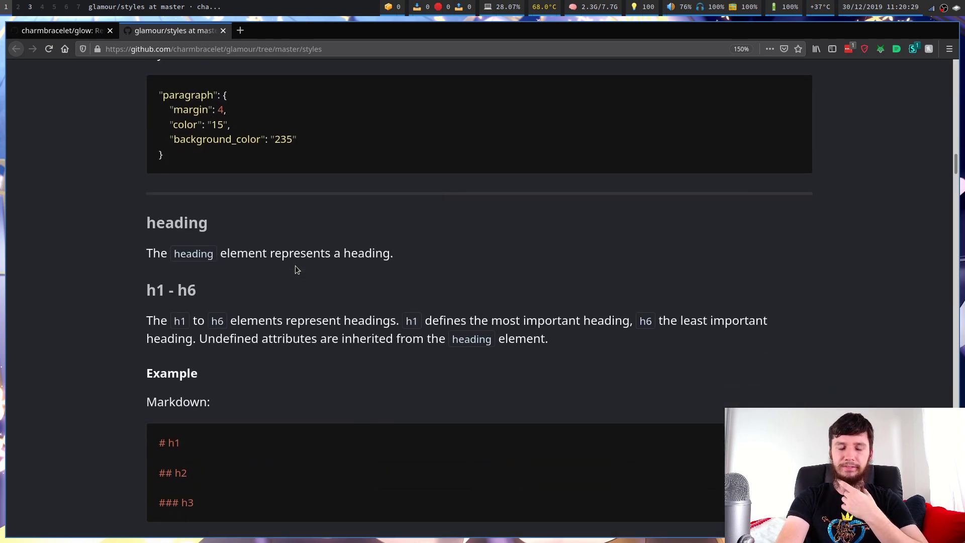
pyautogui.scroll(2, 295, 265)
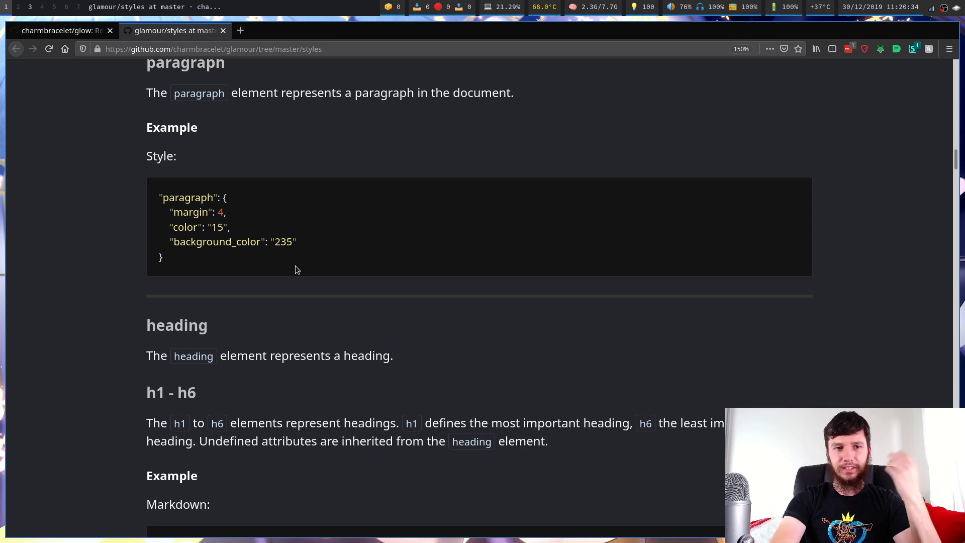
# Return to the Glow README tab and view the additional usage details below the Styles section.
pyautogui.click(79, 31)
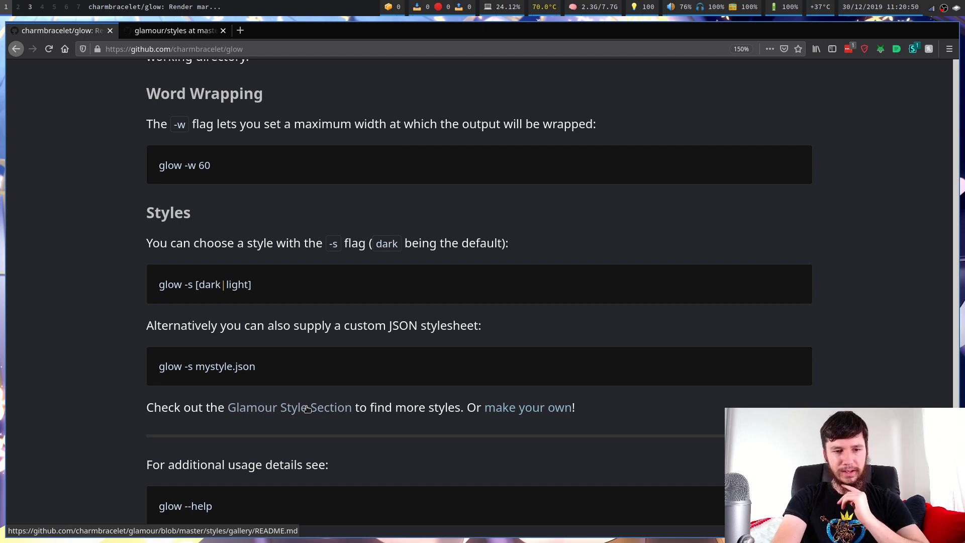
pyautogui.scroll(-3, 308, 408)
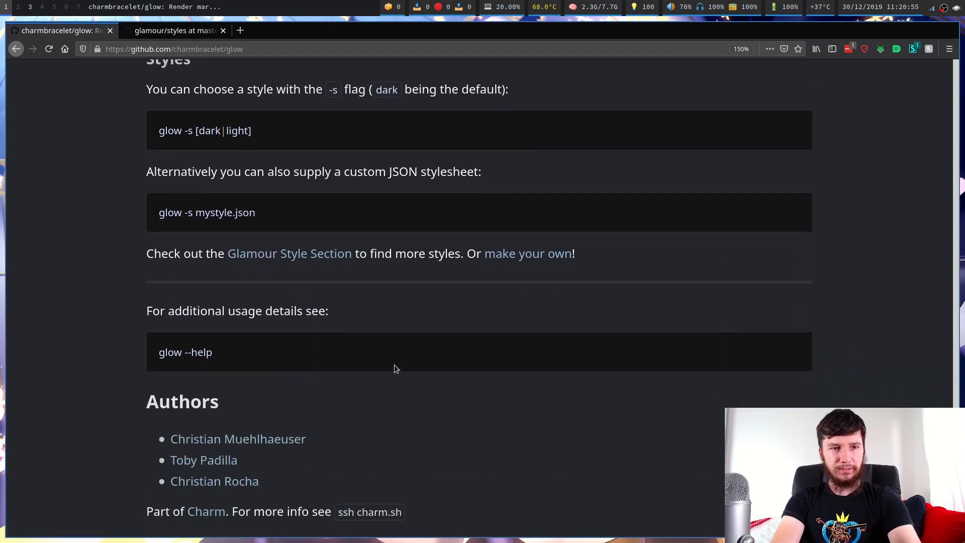
# Switch to the terminal on workspace 3 and quit lf.
pyautogui.press('super+3')
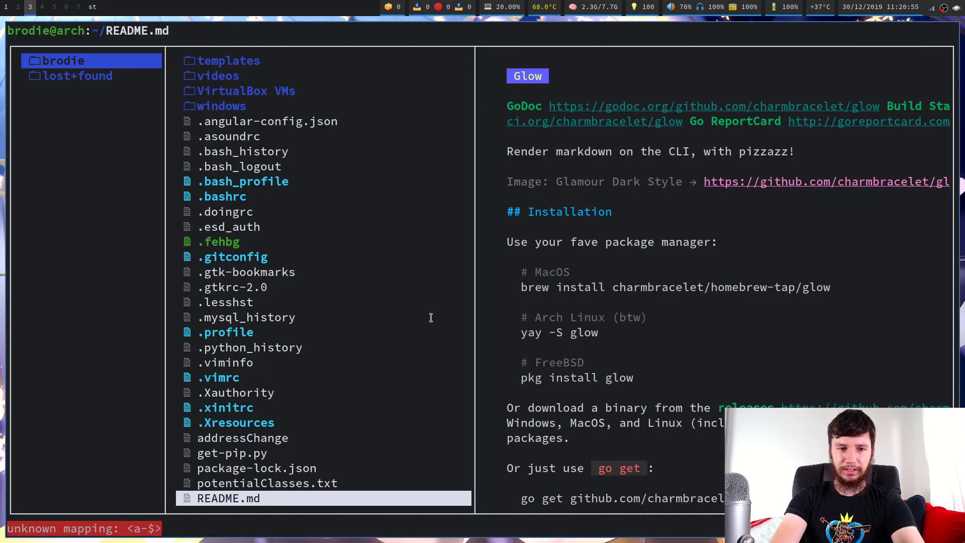
pyautogui.write('q')
pyautogui.write('glow')
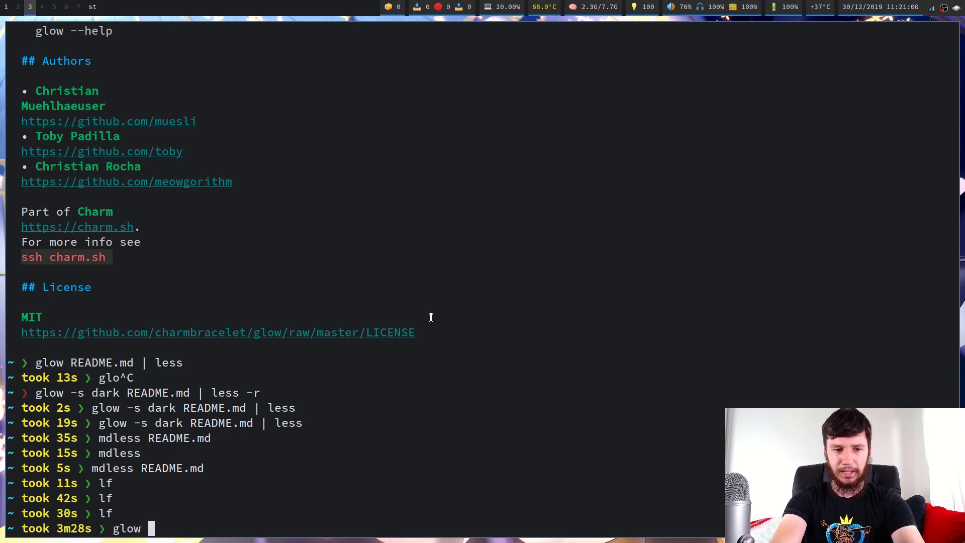
pyautogui.press('BackSpace')
pyautogui.press('BackSpace')
pyautogui.press('BackSpace')
pyautogui.press('BackSpace')
pyautogui.press('BackSpace')
# Look up the manual page for glow by running man glow.
pyautogui.write('ma f')
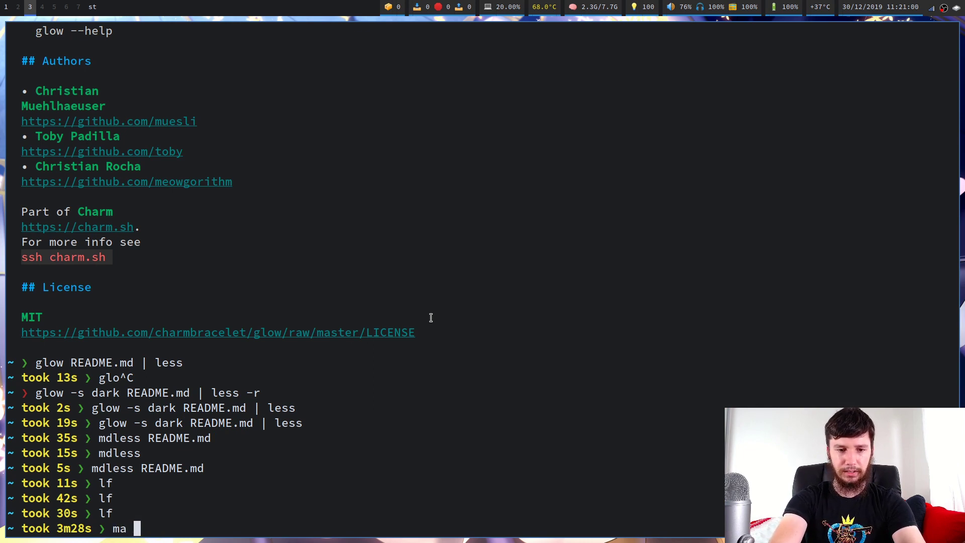
pyautogui.press('BackSpace')
pyautogui.write('gl')
pyautogui.press('BackSpace')
pyautogui.press('BackSpace')
pyautogui.press('BackSpace')
pyautogui.write('n glow')
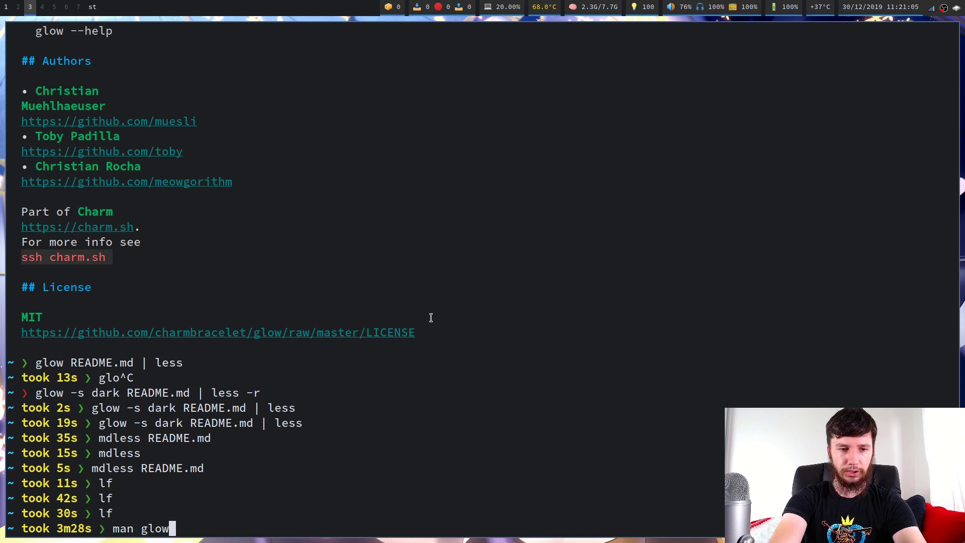
pyautogui.press('Return')
# Display glow's usage and flags by running glow -h.
pyautogui.write('glow')
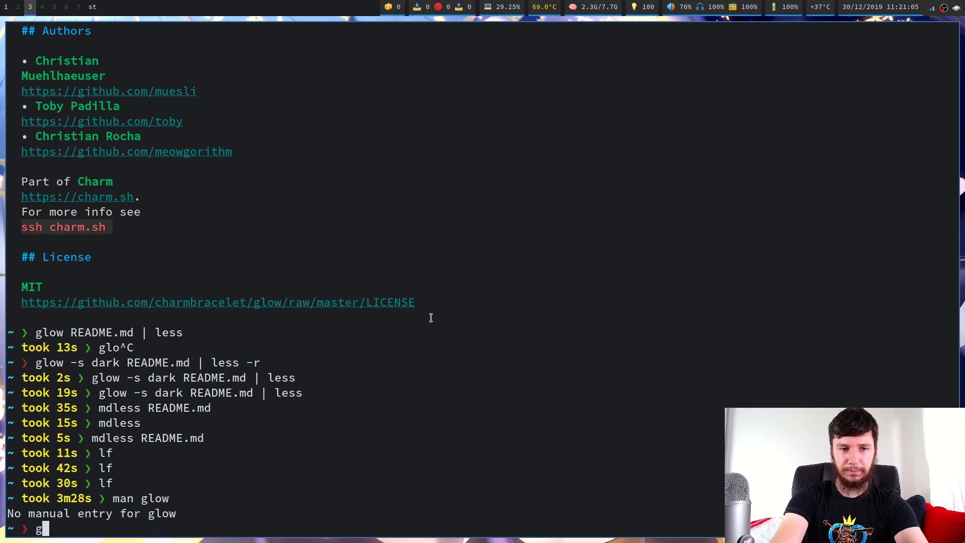
pyautogui.write(' -h')
pyautogui.press('Return')
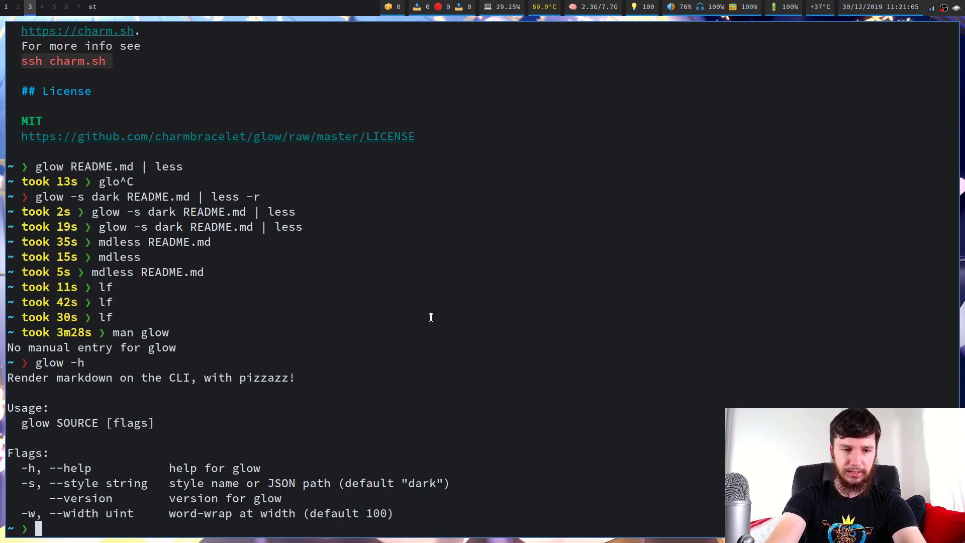